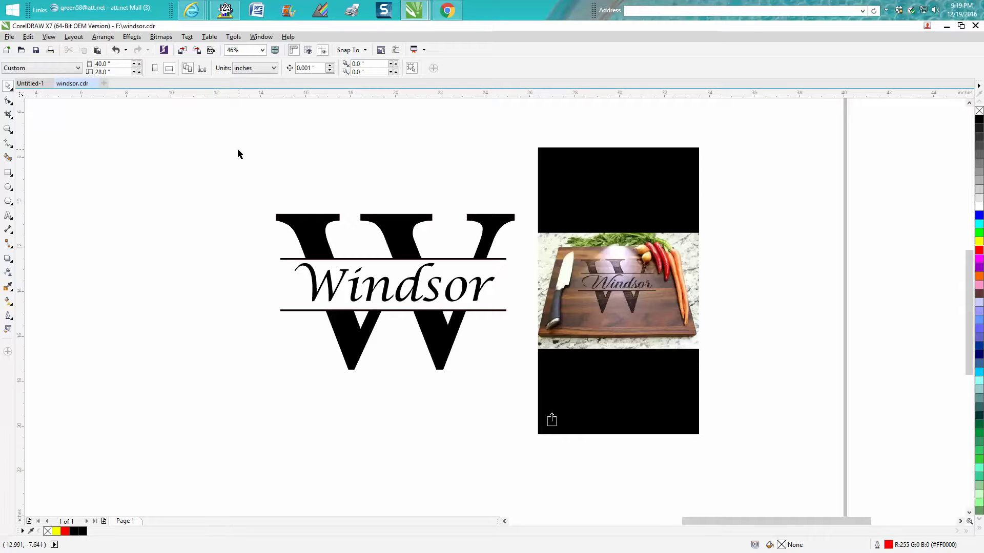
- Move the finished Windsor artwork and reference photo off the page to the right
{"action": "left_click", "coordinate": [8, 129]}
{"action": "left_click_drag", "start_coordinate": [524, 225], "coordinate": [717, 359]}
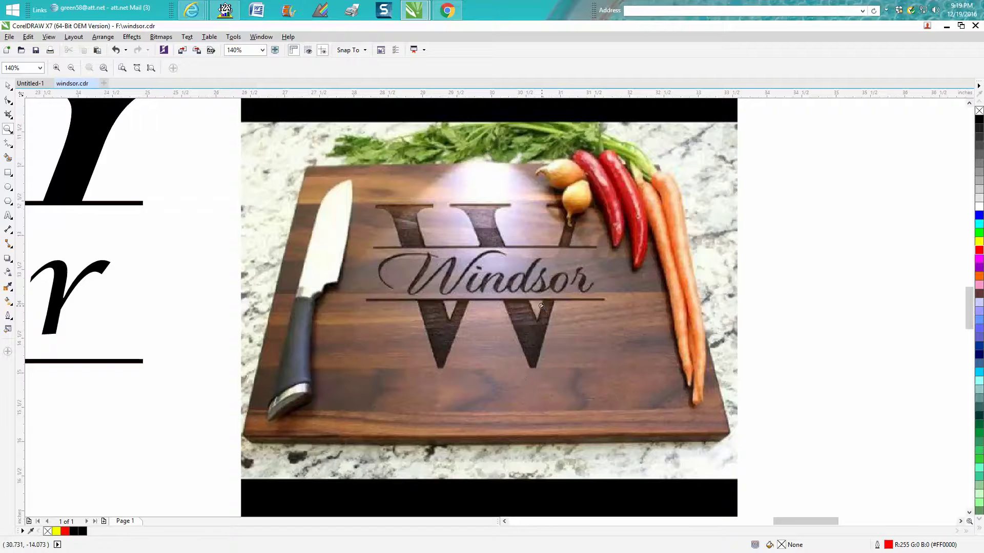
{"action": "scroll", "coordinate": [542, 304], "scroll_direction": "down", "scroll_amount": 2}
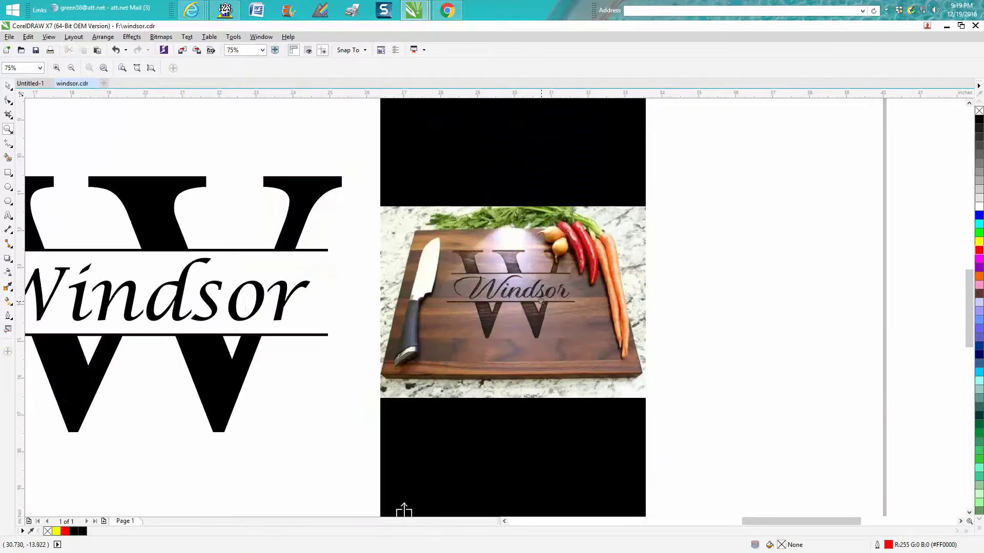
{"action": "scroll", "coordinate": [533, 298], "scroll_direction": "down", "scroll_amount": 1}
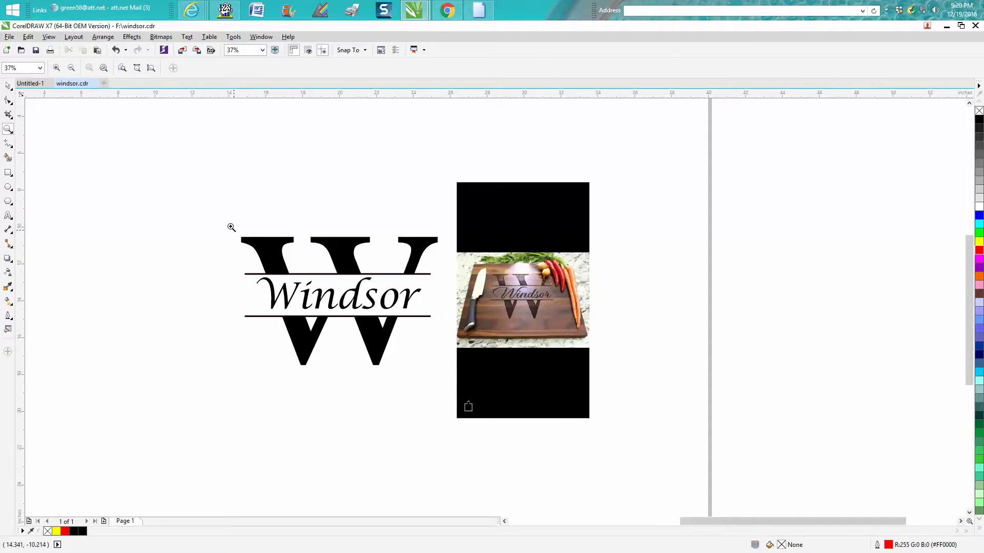
{"action": "left_click_drag", "start_coordinate": [230, 225], "coordinate": [486, 400]}
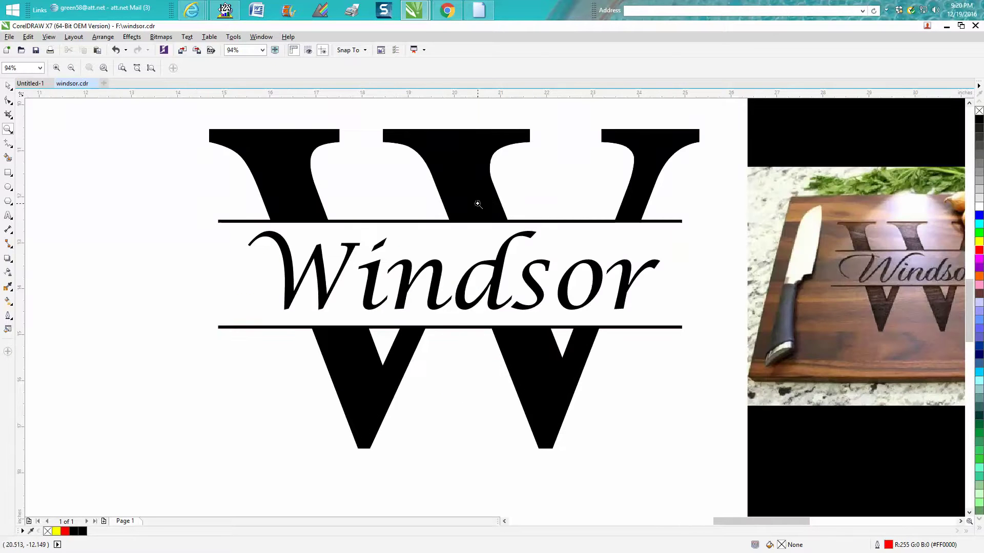
{"action": "scroll", "coordinate": [477, 204], "scroll_direction": "down", "scroll_amount": 1}
{"action": "scroll", "coordinate": [486, 204], "scroll_direction": "down", "scroll_amount": 1}
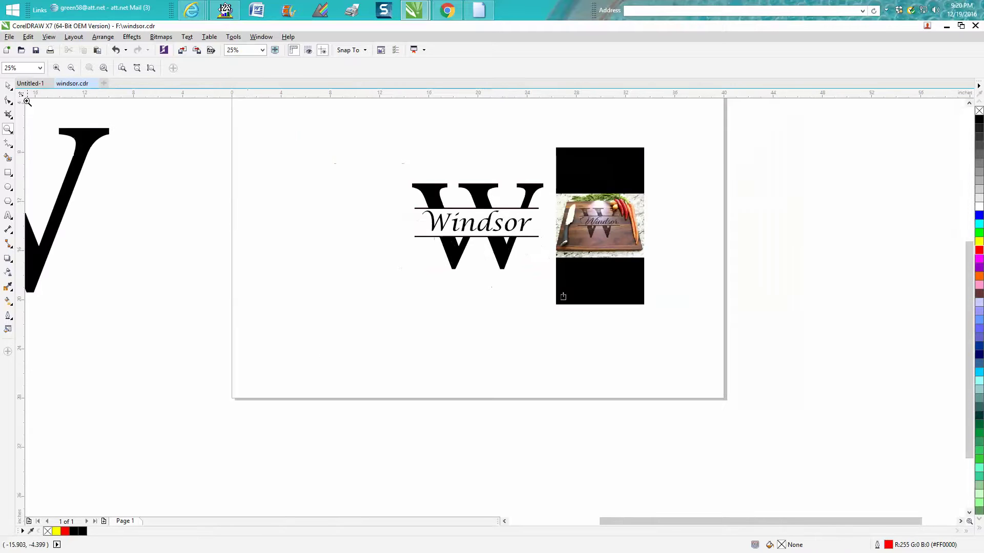
{"action": "scroll", "coordinate": [125, 174], "scroll_direction": "down", "scroll_amount": 1}
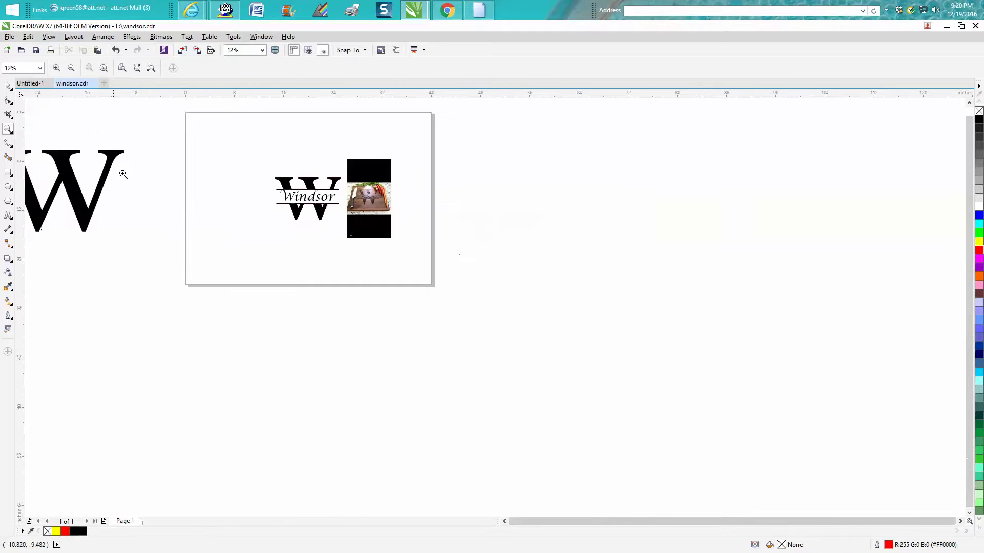
{"action": "left_click", "coordinate": [8, 85]}
{"action": "left_click_drag", "start_coordinate": [267, 150], "coordinate": [428, 261]}
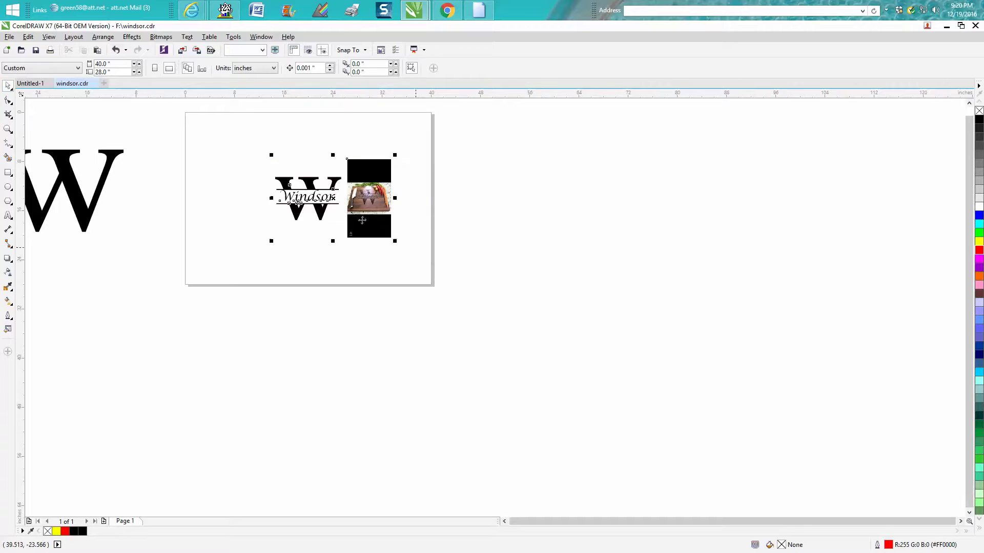
{"action": "left_click_drag", "start_coordinate": [333, 200], "coordinate": [516, 215]}
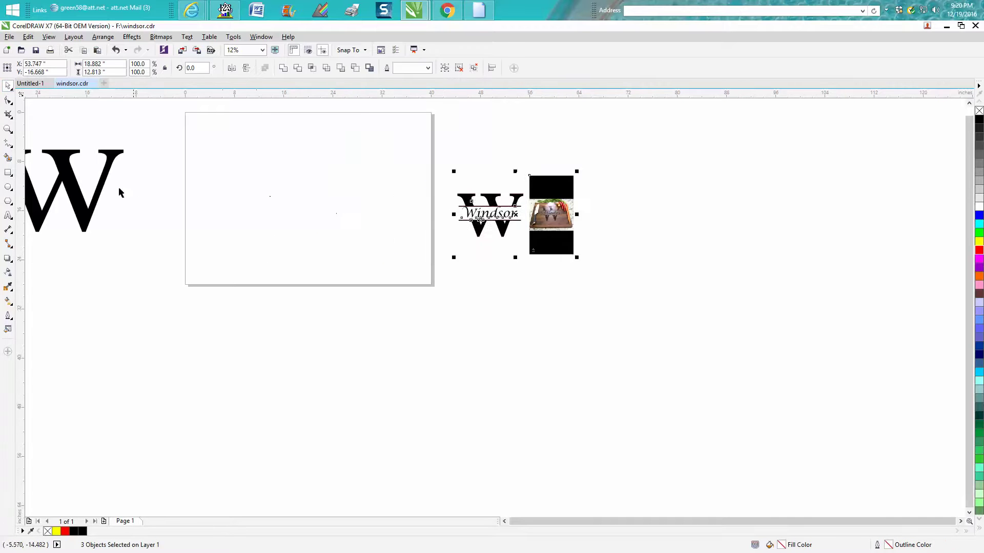
- Centre the large W on the page, then remove its fill and give it a red outline
{"action": "left_click", "coordinate": [104, 186]}
{"action": "key", "text": "p"}
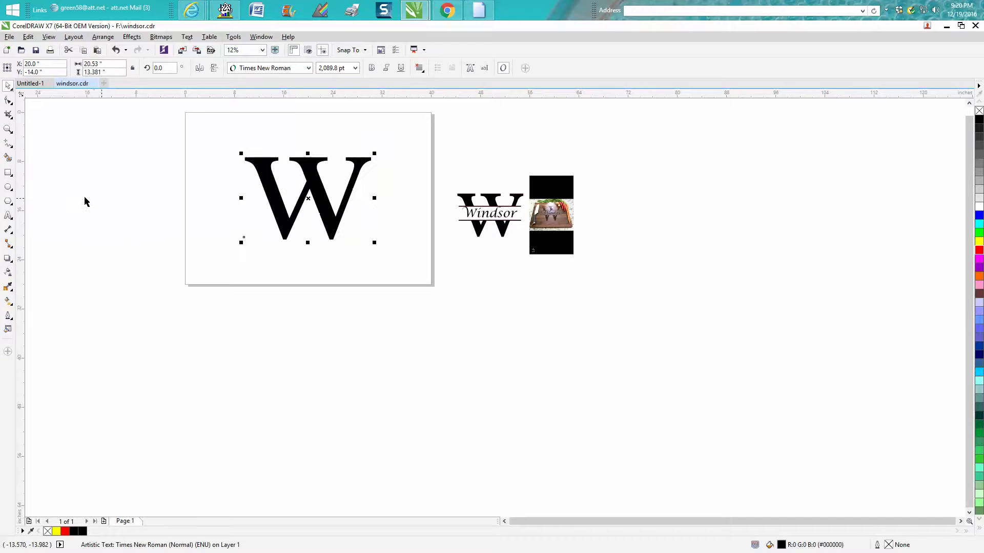
{"action": "left_click", "coordinate": [8, 129]}
{"action": "left_click_drag", "start_coordinate": [238, 148], "coordinate": [428, 256]}
{"action": "left_click", "coordinate": [9, 85]}
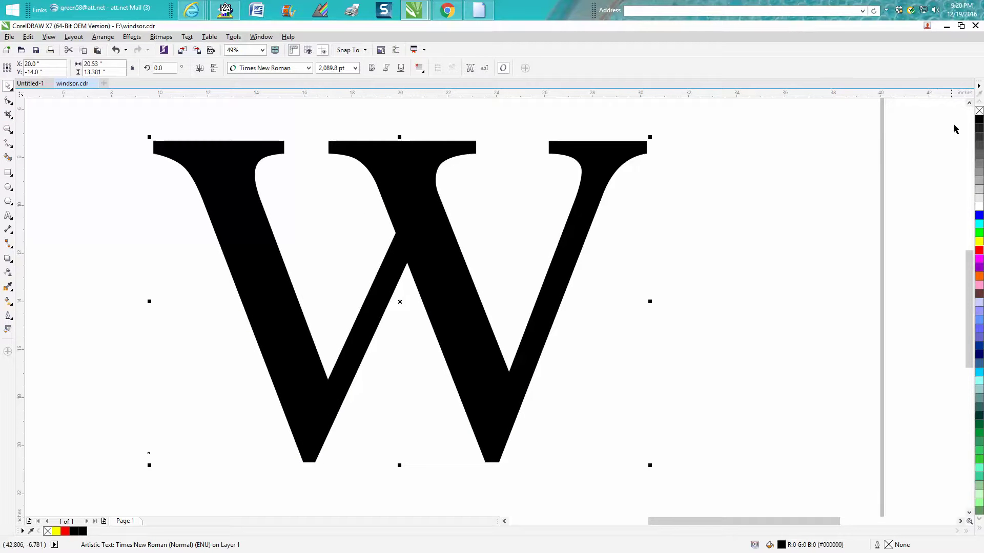
{"action": "left_click", "coordinate": [978, 111]}
{"action": "right_click", "coordinate": [979, 251]}
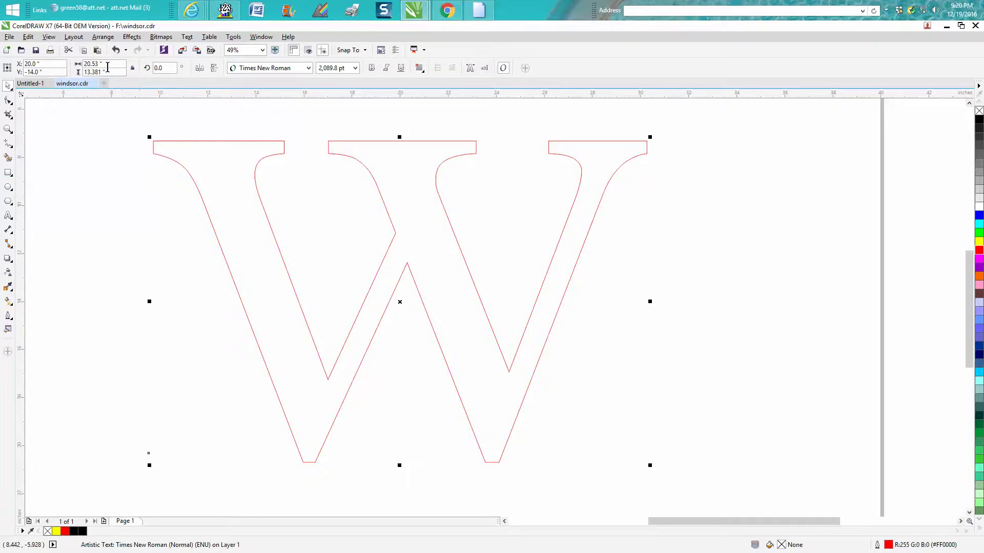
{"action": "left_click", "coordinate": [8, 172]}
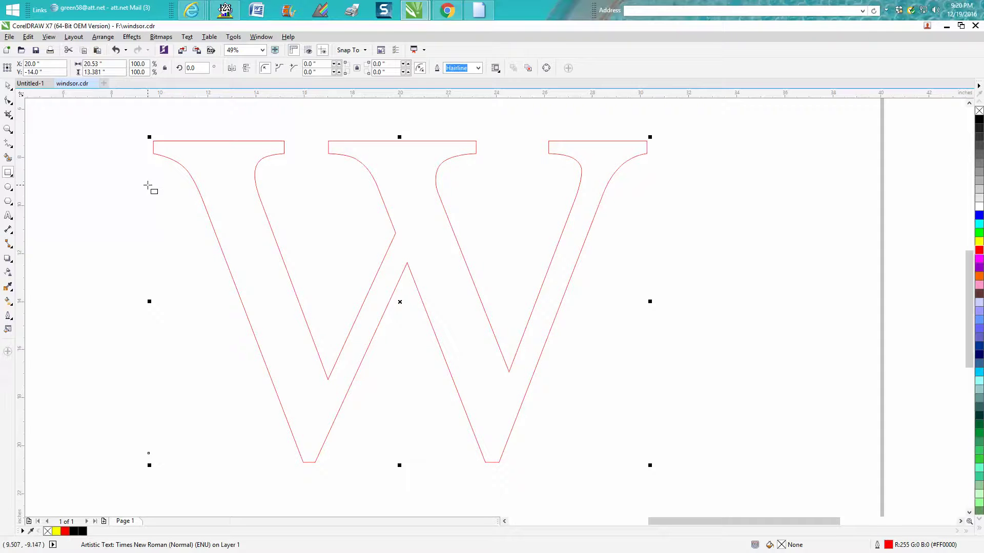
- Draw a thin bar across the W, 20.53" wide, positioned at X 20, Y -14
{"action": "left_click_drag", "start_coordinate": [147, 186], "coordinate": [648, 188]}
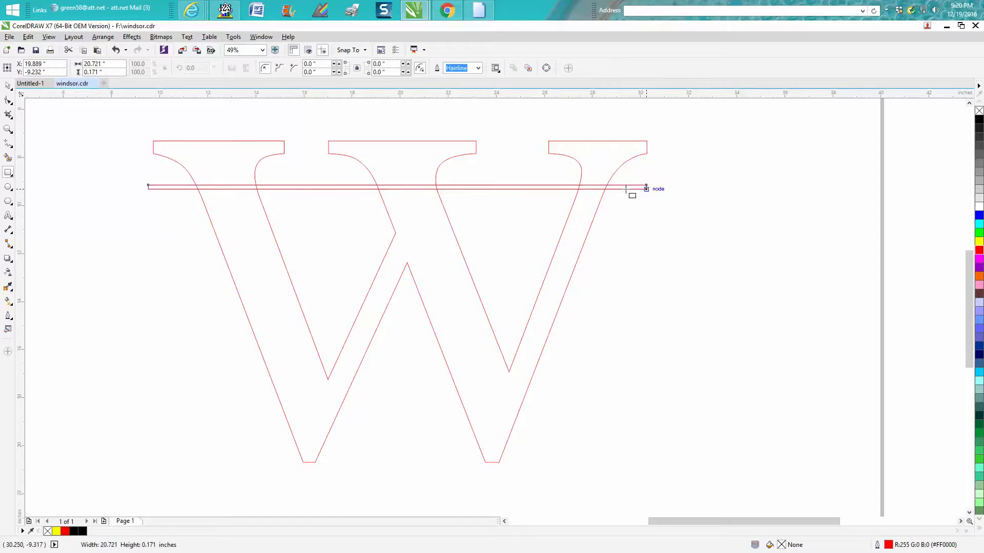
{"action": "left_click", "coordinate": [8, 86]}
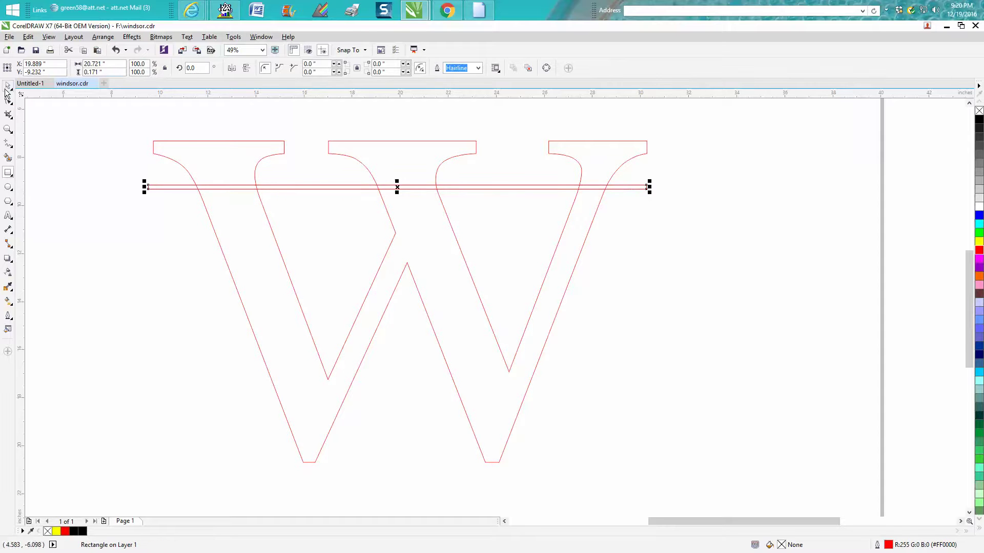
{"action": "left_click", "coordinate": [183, 141]}
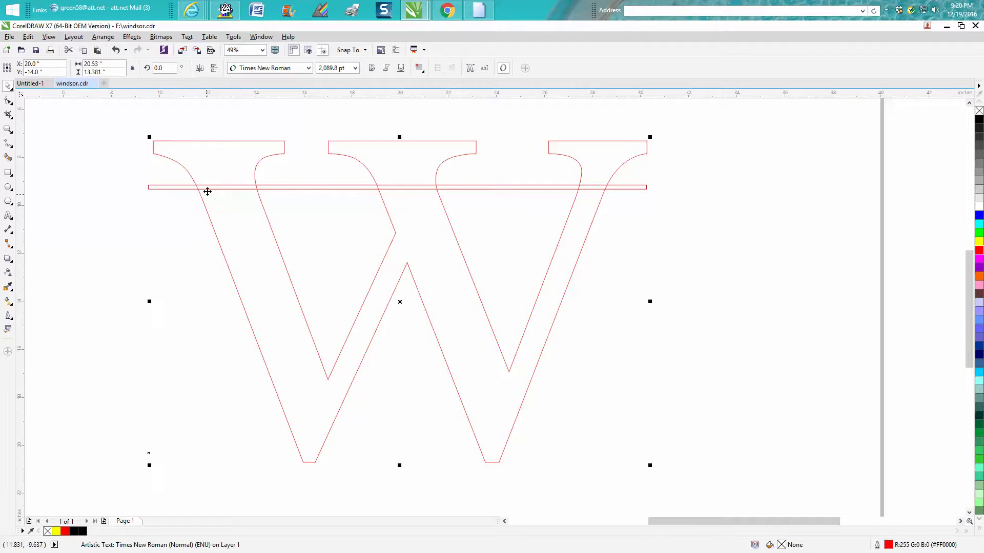
{"action": "left_click", "coordinate": [167, 190]}
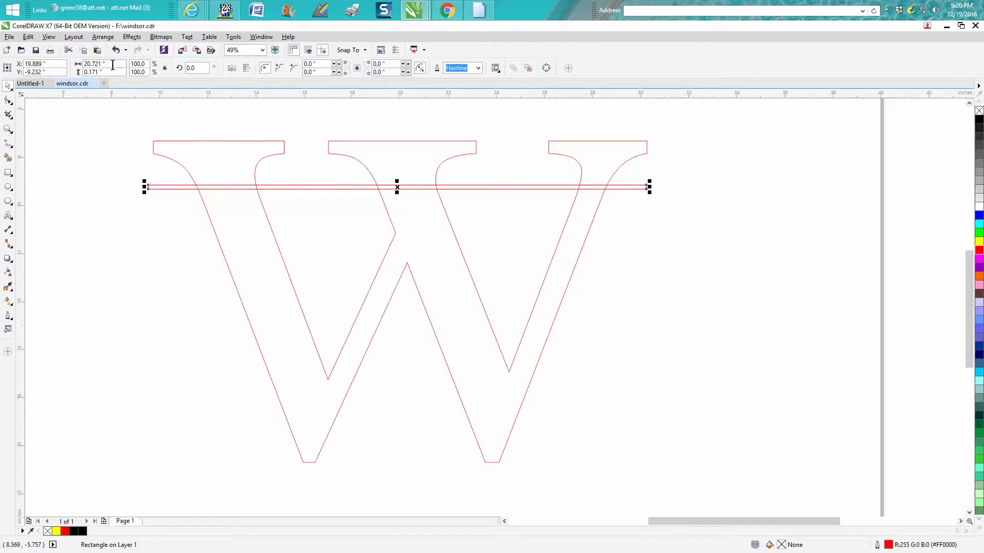
{"action": "left_click_drag", "start_coordinate": [113, 64], "coordinate": [69, 65]}
{"action": "type", "text": "20.53"}
{"action": "key", "text": "Return"}
{"action": "type", "text": "20"}
{"action": "key", "text": "Tab"}
{"action": "type", "text": "-14"}
{"action": "key", "text": "Return"}
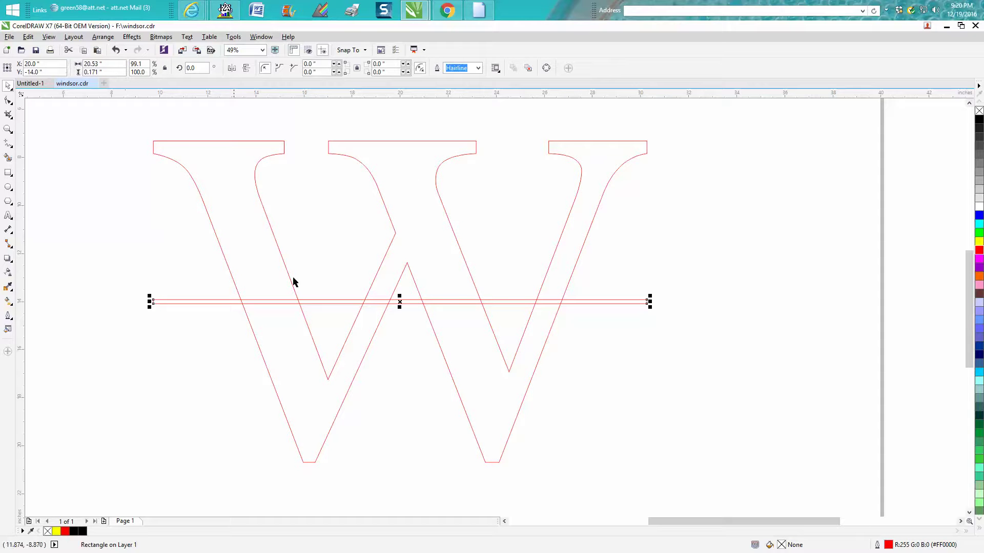
- Move the bar into the W's upper half and place a duplicate just below the middle
{"action": "left_click_drag", "start_coordinate": [399, 302], "coordinate": [401, 235]}
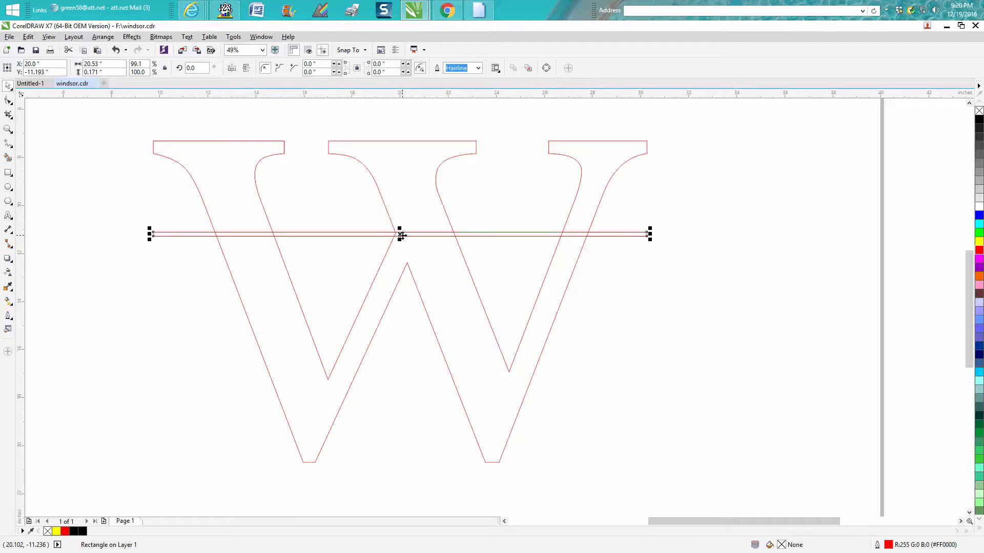
{"action": "key", "text": "ctrl+d"}
{"action": "left_click", "coordinate": [472, 333]}
{"action": "left_click_drag", "start_coordinate": [404, 233], "coordinate": [408, 315]}
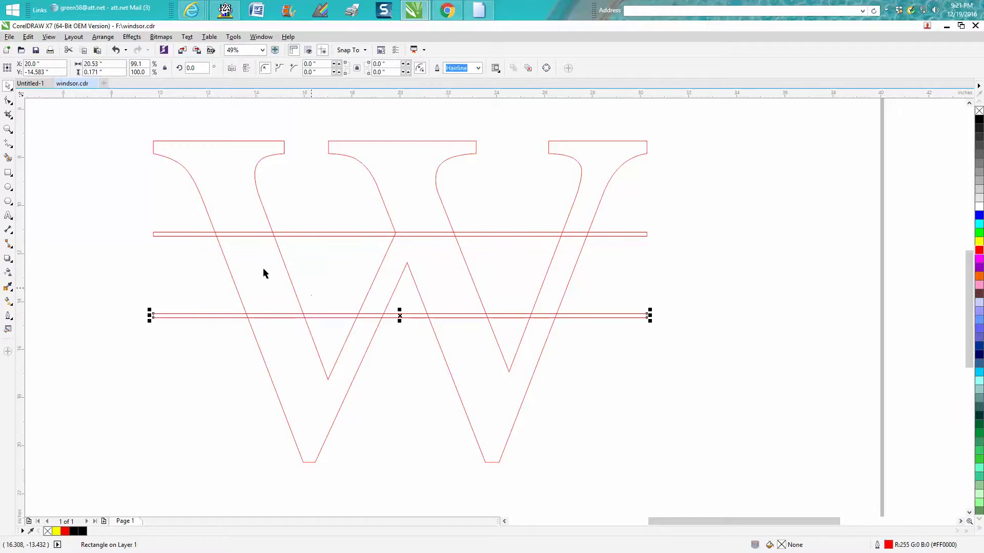
{"action": "left_click", "coordinate": [181, 144]}
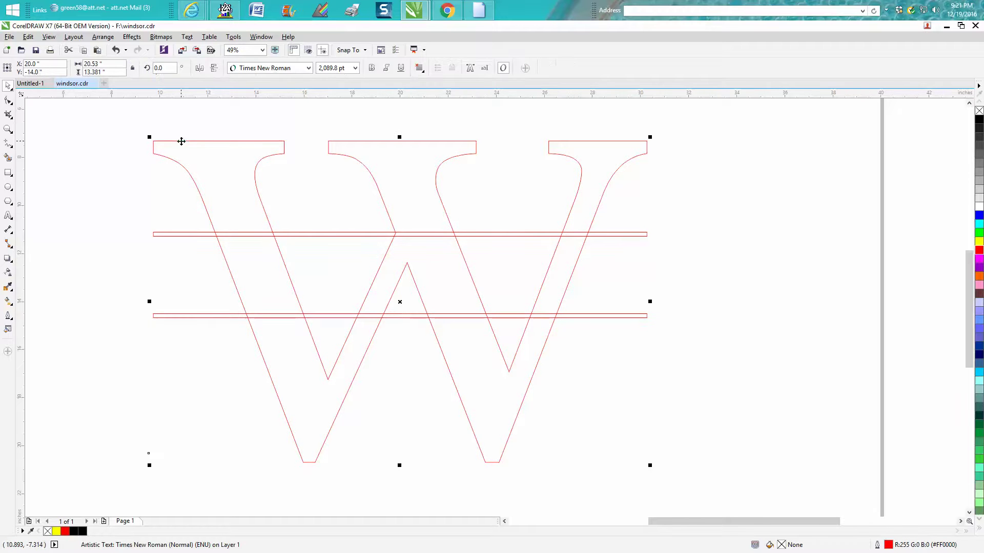
- Convert the W to editable curves
{"action": "left_click", "coordinate": [103, 37]}
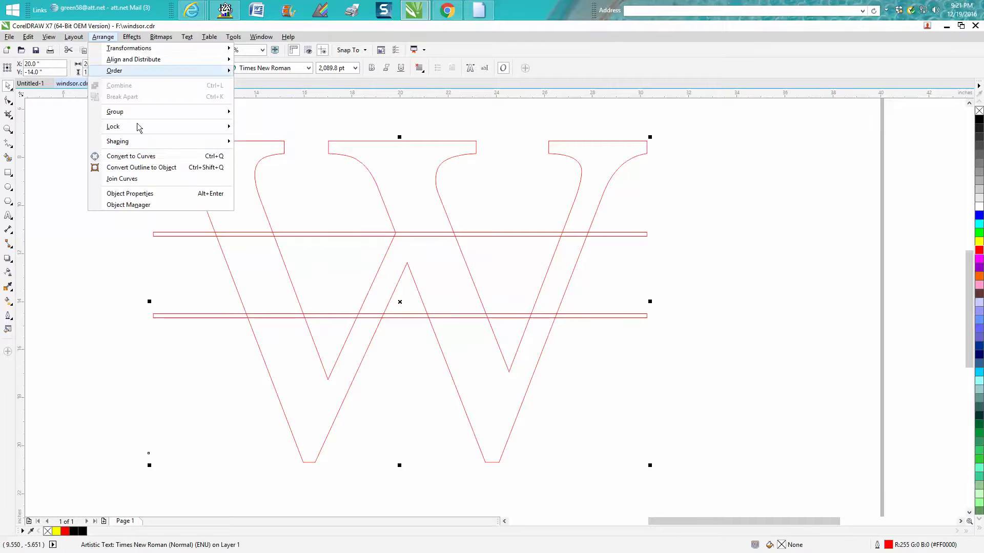
{"action": "left_click", "coordinate": [150, 157]}
{"action": "key", "text": "z"}
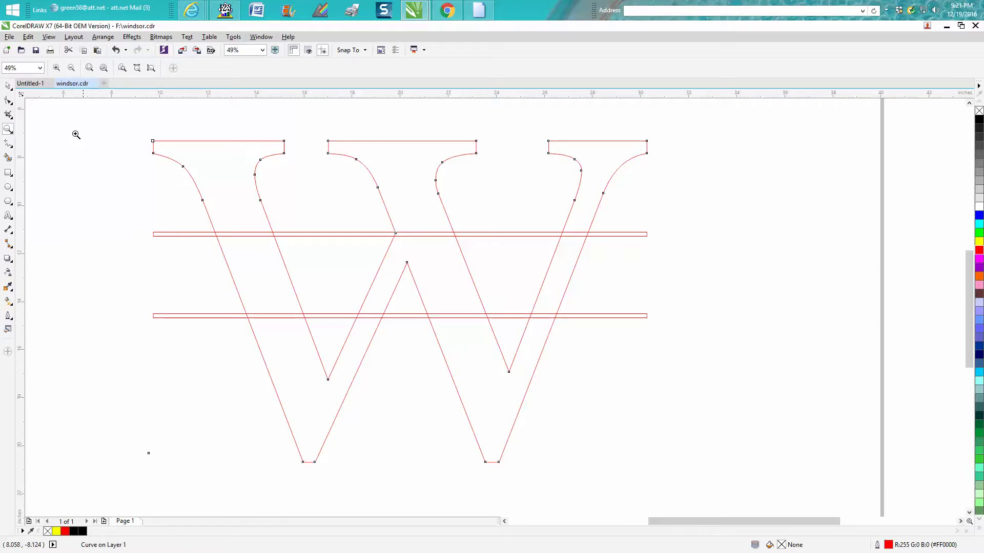
- Drop a copy of the W and both bars off the page to the left
{"action": "left_click", "coordinate": [9, 88]}
{"action": "left_click", "coordinate": [8, 85]}
{"action": "mouse_move", "coordinate": [132, 125]}
{"action": "left_mouse_down"}
{"action": "mouse_move", "coordinate": [604, 483]}
{"action": "mouse_move", "coordinate": [701, 479]}
{"action": "left_mouse_up"}
{"action": "scroll", "coordinate": [651, 444], "scroll_direction": "down", "scroll_amount": 2}
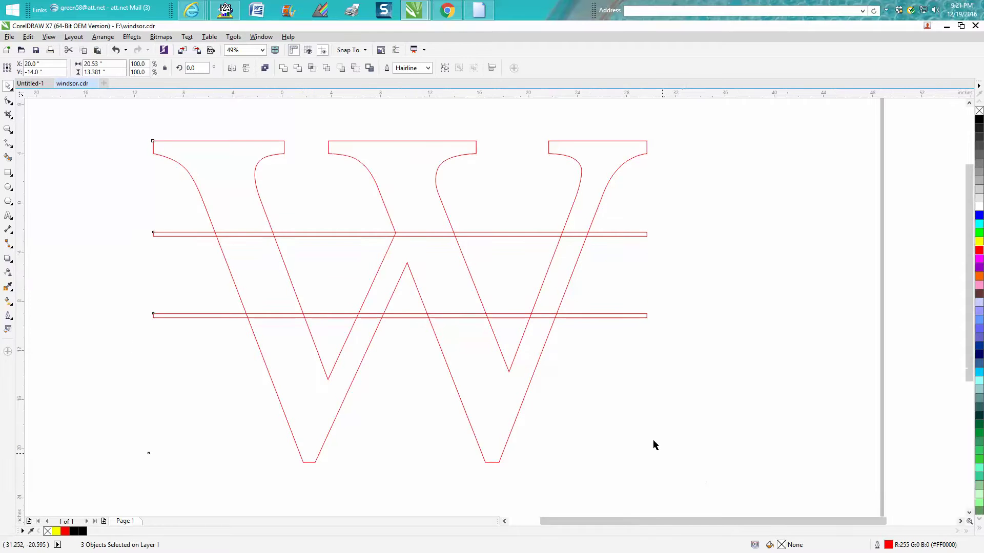
{"action": "left_click_drag", "start_coordinate": [531, 377], "coordinate": [181, 255]}
{"action": "right_click", "coordinate": [182, 254]}
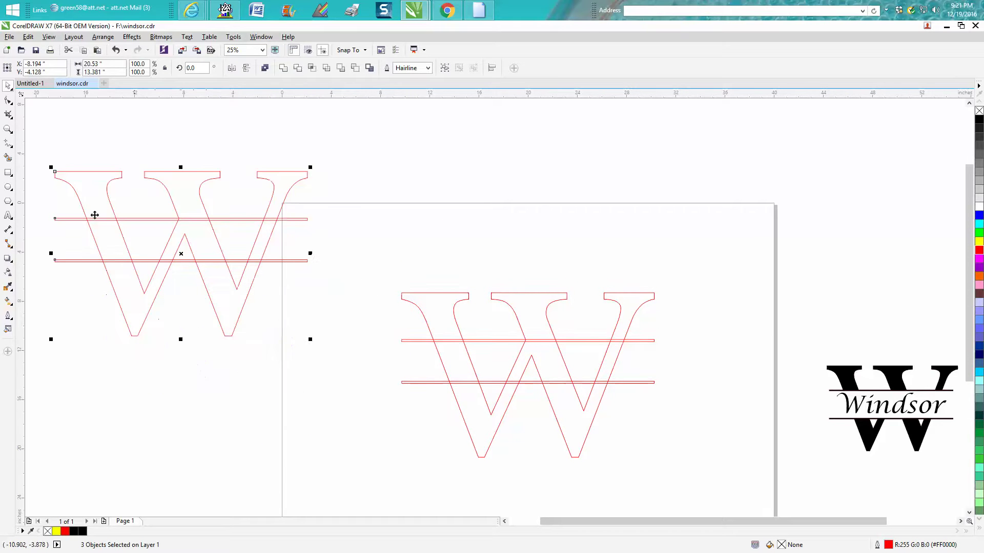
{"action": "left_click", "coordinate": [7, 129]}
{"action": "left_click_drag", "start_coordinate": [387, 272], "coordinate": [707, 489]}
{"action": "left_click", "coordinate": [12, 119]}
- Erase the W's diagonal stroke pieces between the bars with Virtual Segment Delete
{"action": "left_click", "coordinate": [41, 151]}
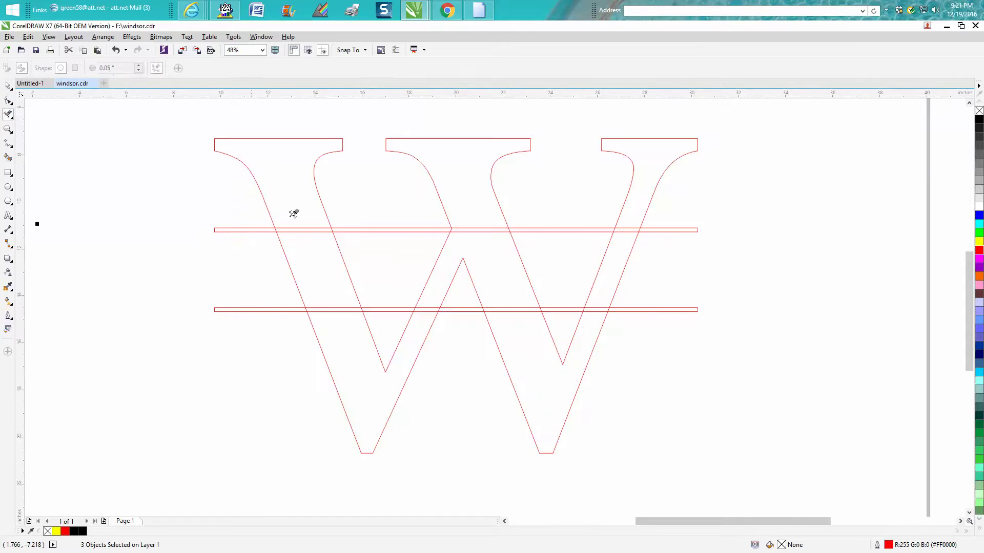
{"action": "left_click", "coordinate": [342, 251]}
{"action": "left_click", "coordinate": [285, 251]}
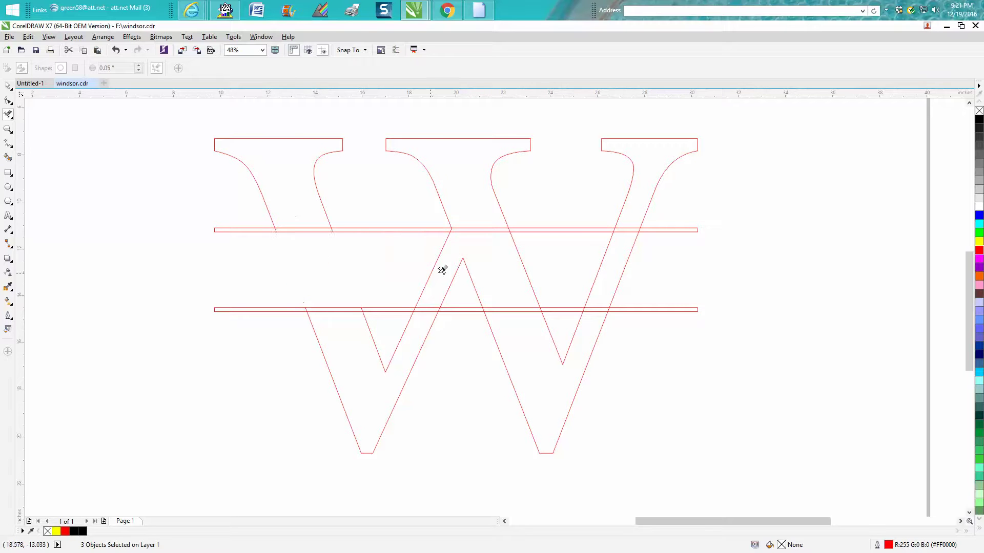
{"action": "left_click", "coordinate": [438, 255]}
{"action": "left_click", "coordinate": [467, 271]}
{"action": "left_click", "coordinate": [524, 261]}
{"action": "left_click", "coordinate": [601, 259]}
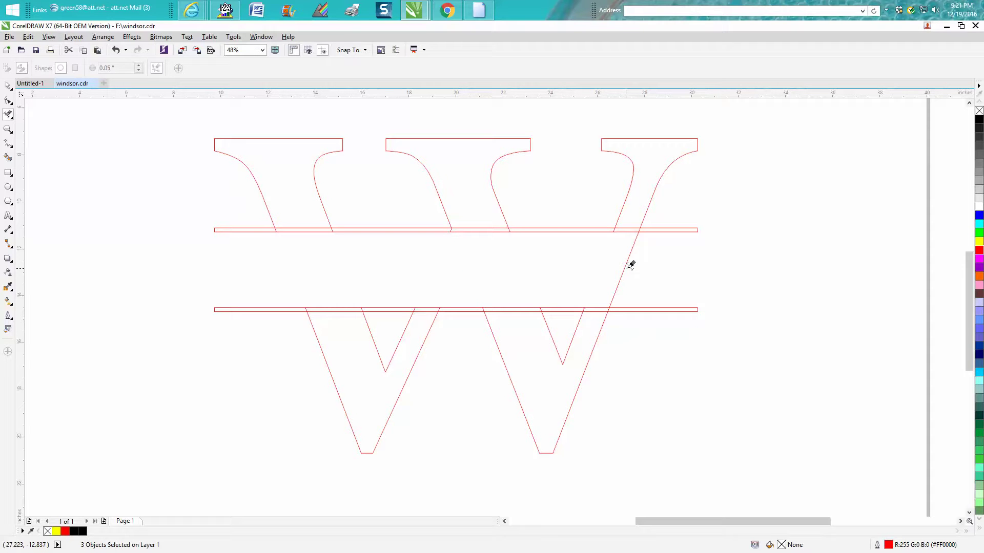
{"action": "left_click", "coordinate": [630, 264]}
- Remove leftover stroke pieces and merge the upper bar with the three letter tops
{"action": "left_click", "coordinate": [8, 130]}
{"action": "left_click_drag", "start_coordinate": [371, 265], "coordinate": [648, 307]}
{"action": "left_click", "coordinate": [10, 115]}
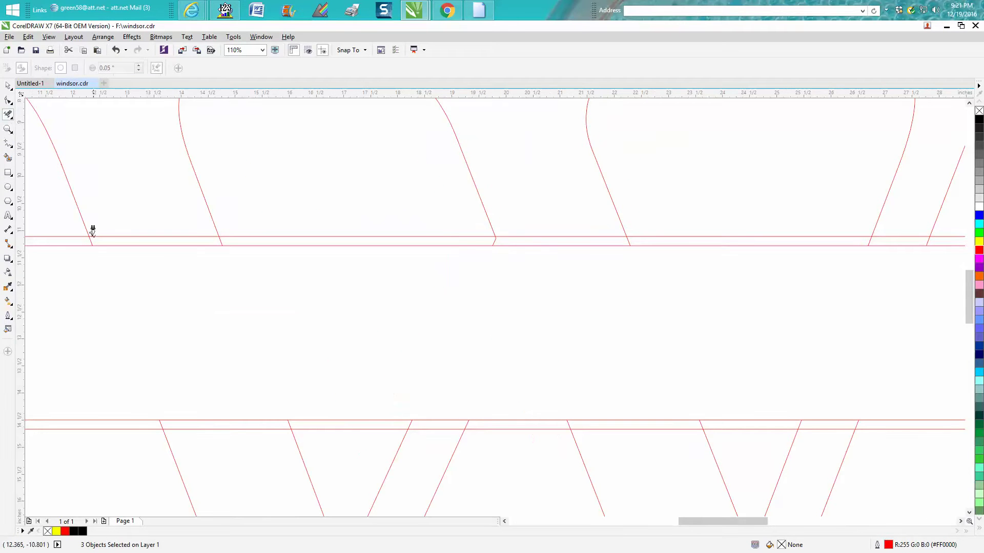
{"action": "left_click", "coordinate": [93, 238]}
{"action": "left_click", "coordinate": [220, 239]}
{"action": "left_click", "coordinate": [494, 239]}
{"action": "left_click", "coordinate": [629, 236]}
{"action": "left_click", "coordinate": [931, 240]}
{"action": "left_click", "coordinate": [871, 239]}
{"action": "left_click", "coordinate": [899, 235]}
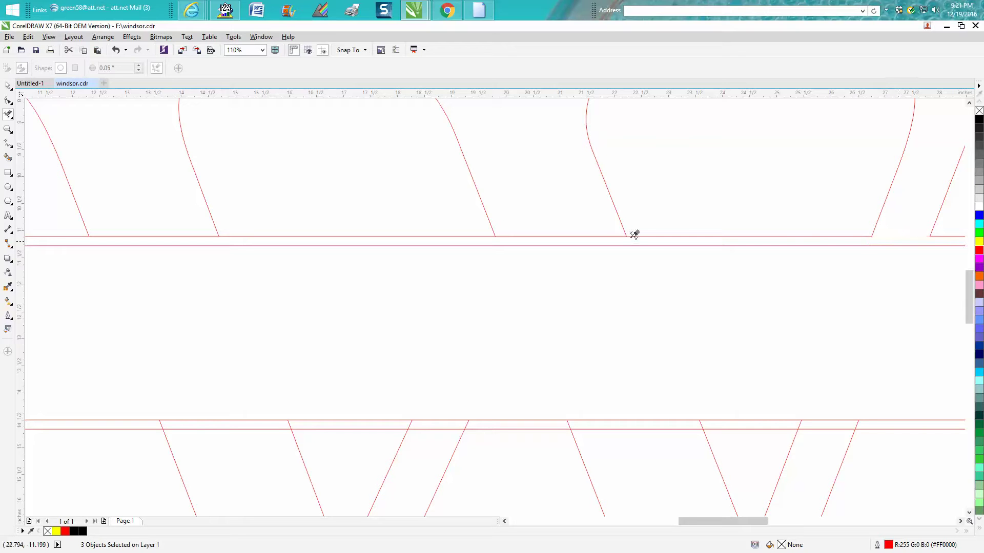
{"action": "left_click", "coordinate": [591, 235]}
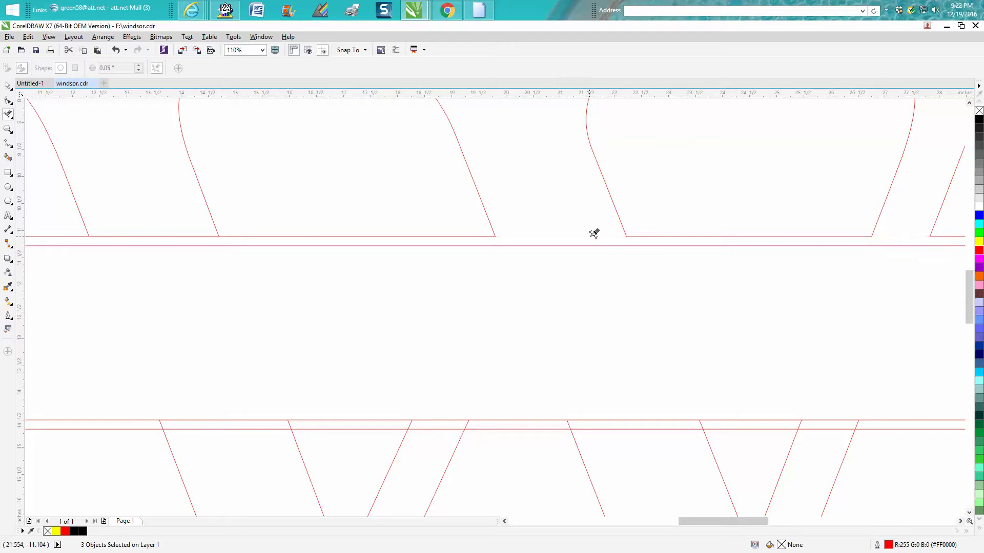
{"action": "left_click", "coordinate": [150, 235]}
- Erase the stroke pieces inside the lower bar, undoing one accidental deletion
{"action": "scroll", "coordinate": [285, 296], "scroll_direction": "down", "scroll_amount": 4}
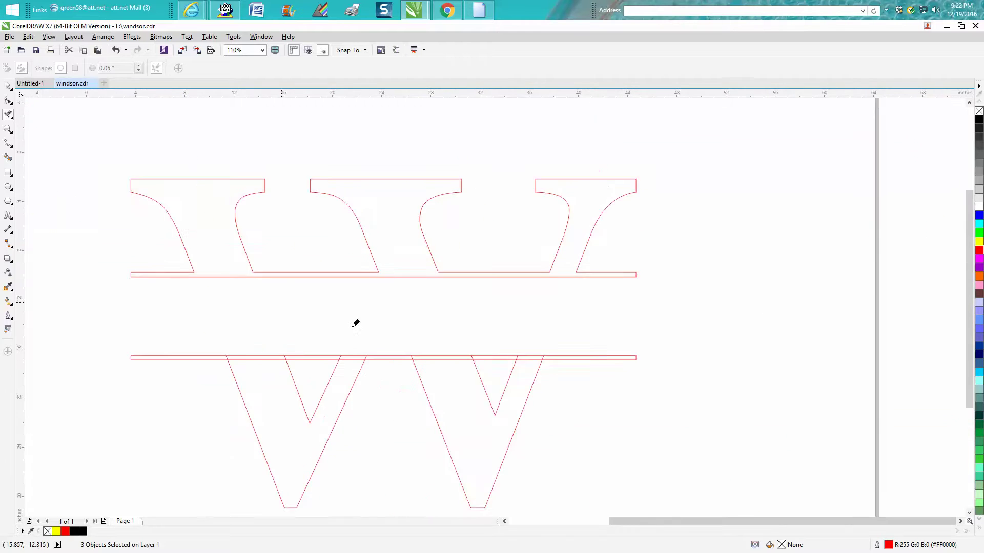
{"action": "left_click", "coordinate": [8, 128]}
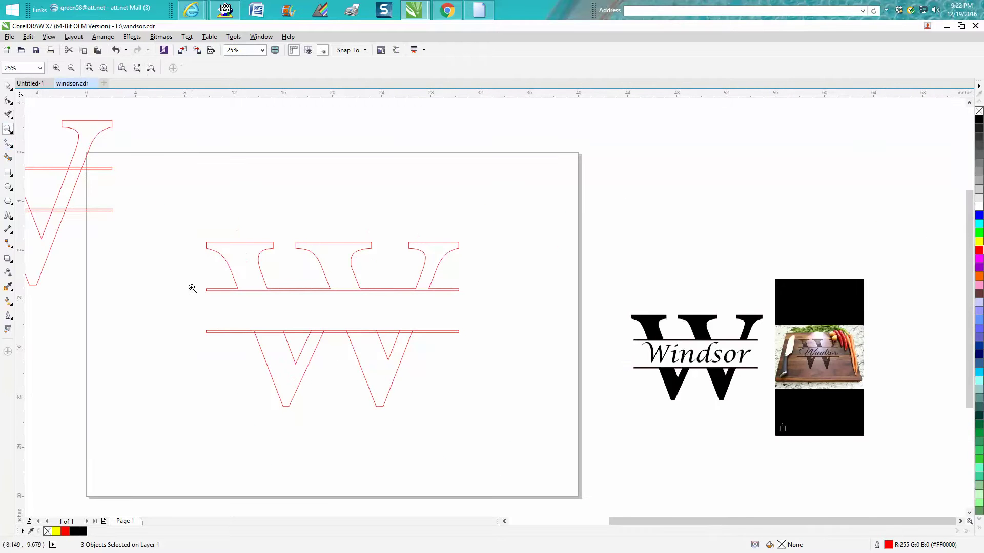
{"action": "left_click_drag", "start_coordinate": [203, 306], "coordinate": [450, 373]}
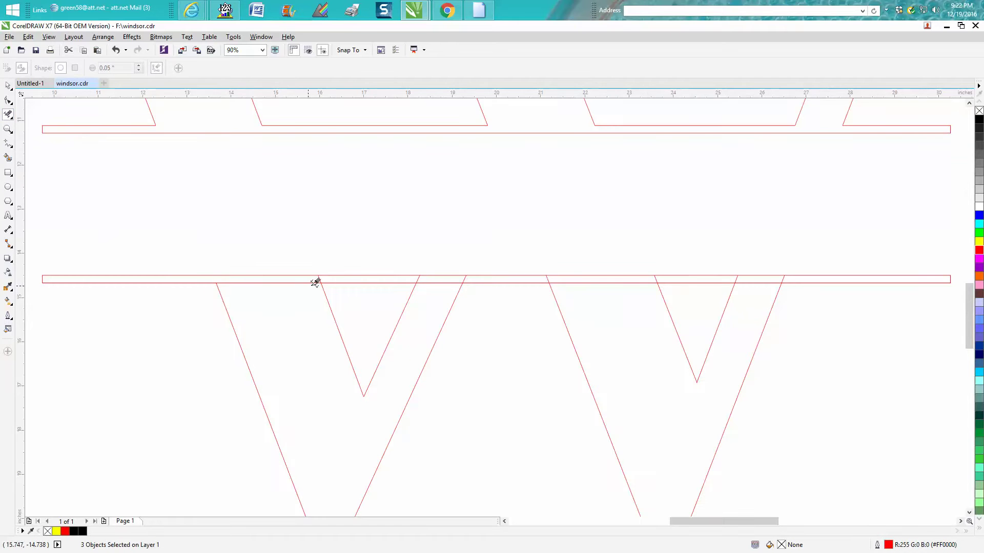
{"action": "left_click", "coordinate": [428, 277]}
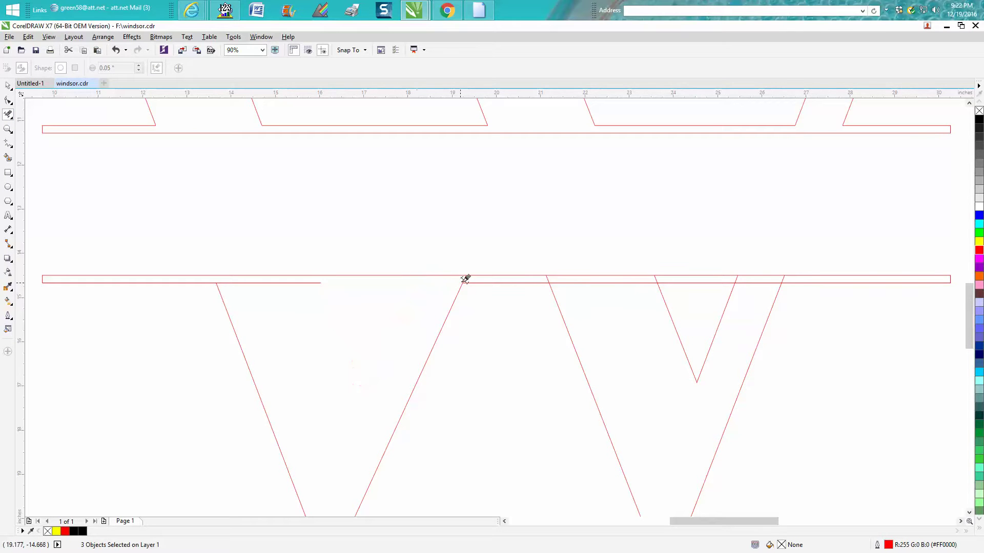
{"action": "left_click", "coordinate": [117, 51]}
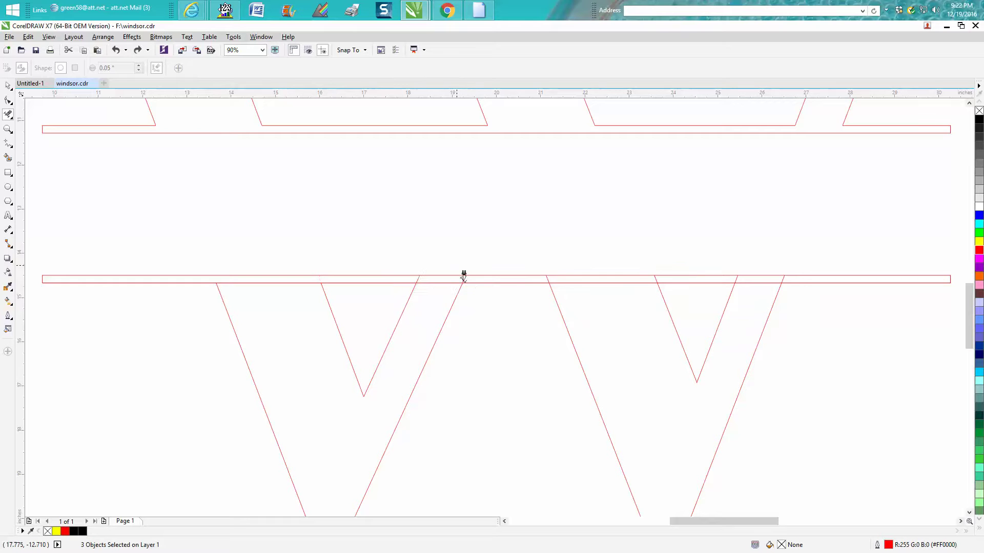
{"action": "left_click", "coordinate": [430, 280]}
{"action": "left_click", "coordinate": [467, 278]}
{"action": "left_click", "coordinate": [548, 278]}
{"action": "left_click", "coordinate": [656, 278]}
{"action": "left_click", "coordinate": [735, 278]}
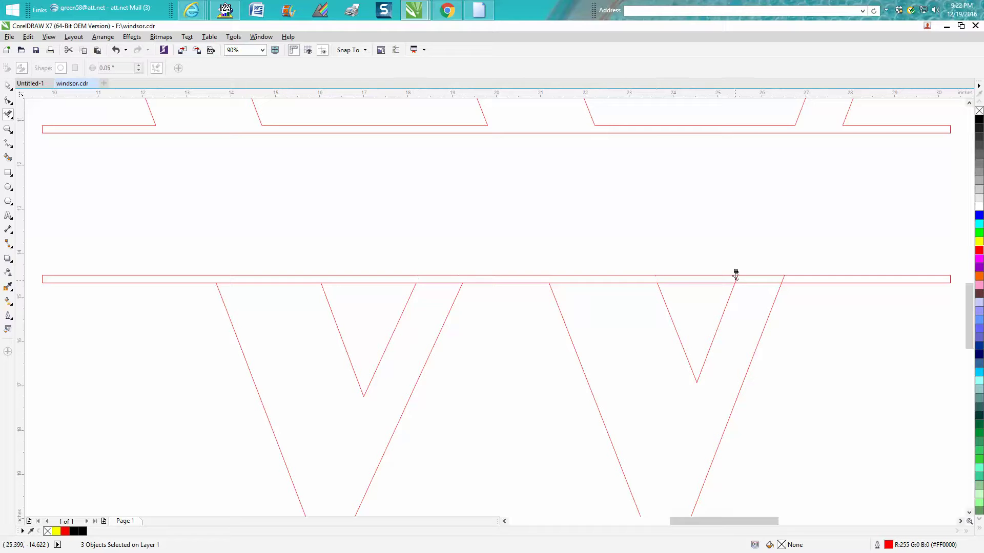
{"action": "left_click", "coordinate": [782, 278]}
- Open the lower bar's bottom edge into the four V shapes below it
{"action": "left_click", "coordinate": [768, 279]}
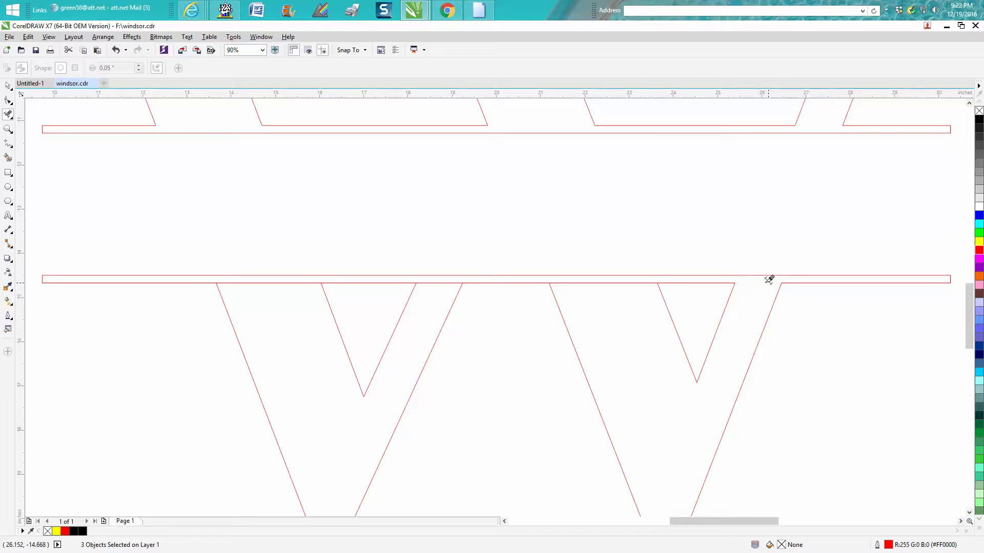
{"action": "left_click", "coordinate": [646, 281]}
{"action": "left_click", "coordinate": [441, 280]}
{"action": "left_click", "coordinate": [295, 282]}
{"action": "scroll", "coordinate": [296, 276], "scroll_direction": "down", "scroll_amount": 2}
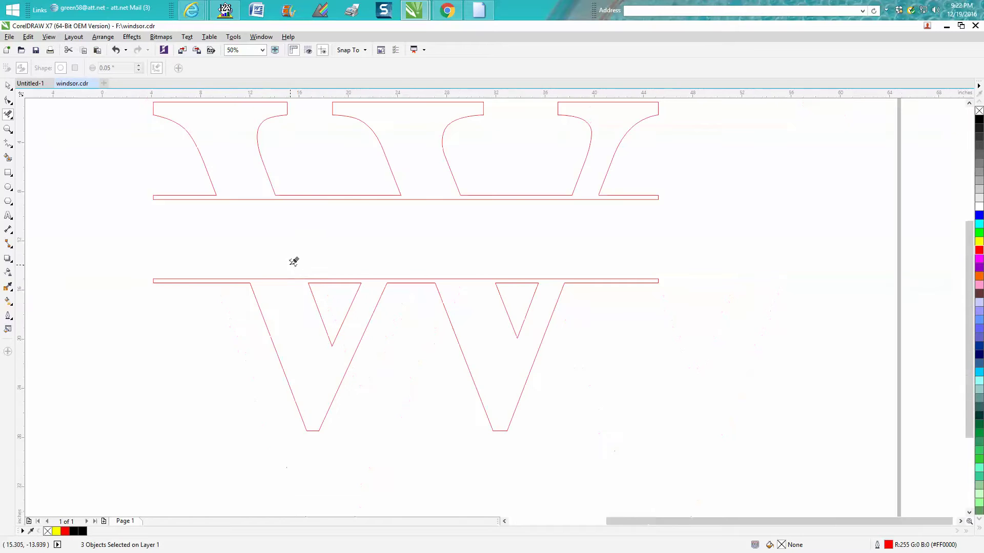
{"action": "scroll", "coordinate": [294, 262], "scroll_direction": "down", "scroll_amount": 1}
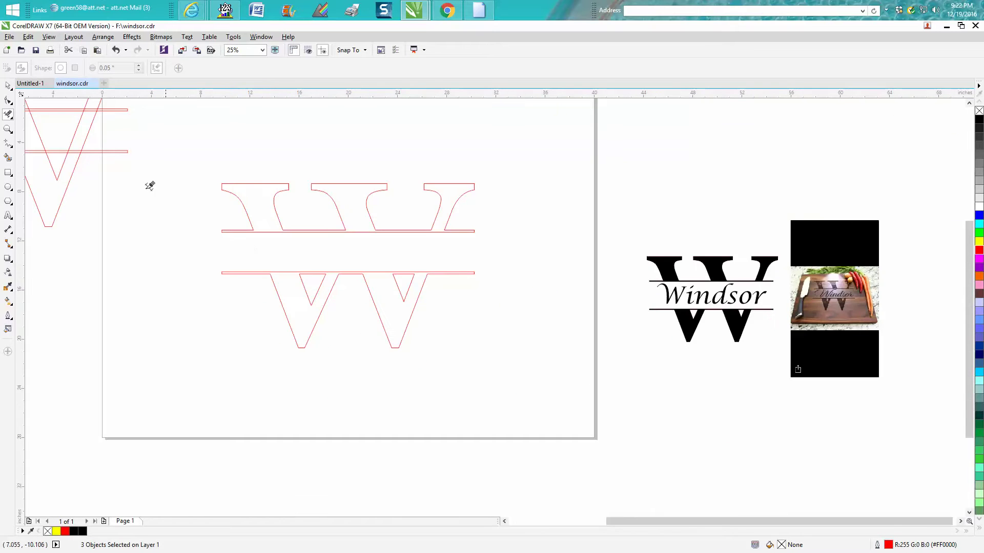
- Smart Fill the upper and lower halves of the split W with black
{"action": "left_click", "coordinate": [8, 159]}
{"action": "left_click", "coordinate": [265, 217]}
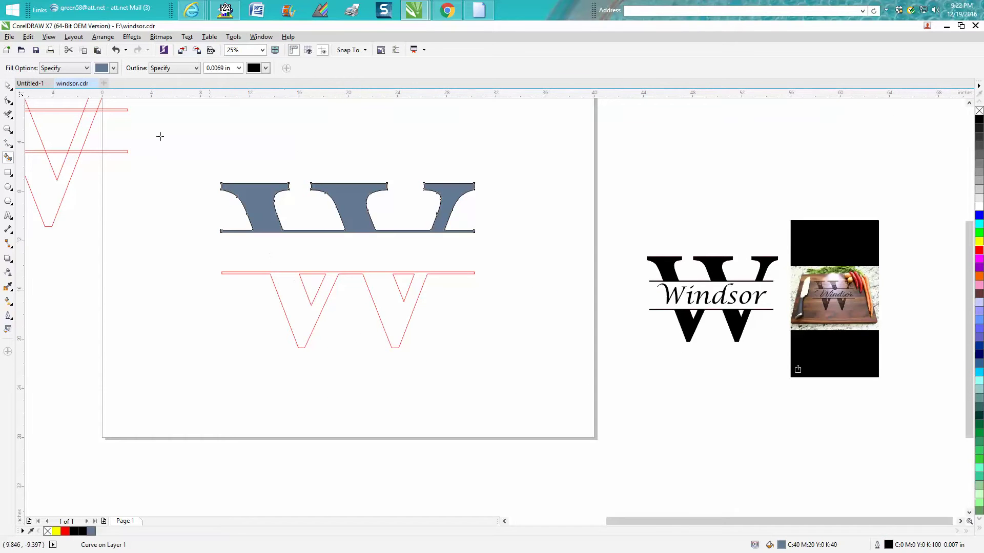
{"action": "left_click", "coordinate": [113, 68]}
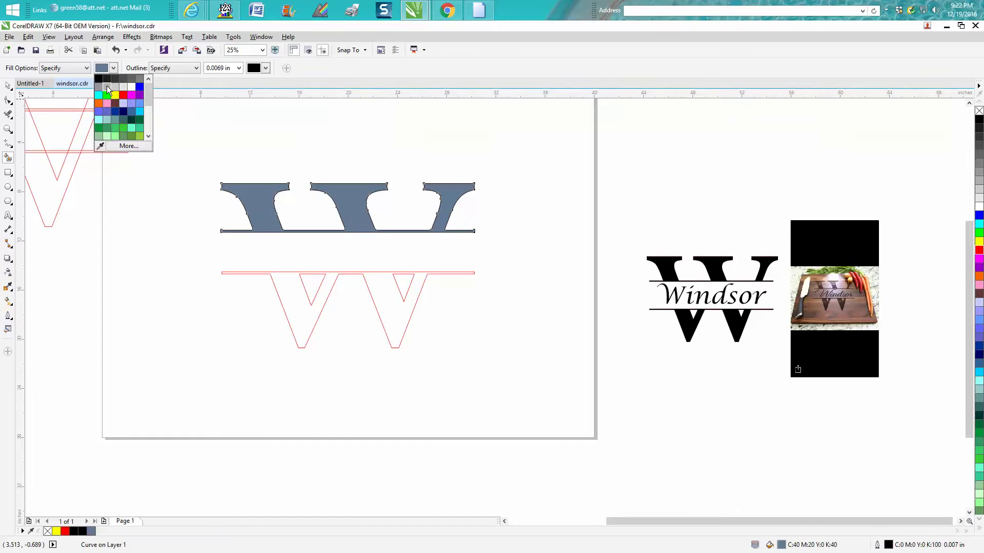
{"action": "left_click", "coordinate": [98, 88]}
{"action": "left_click", "coordinate": [263, 205]}
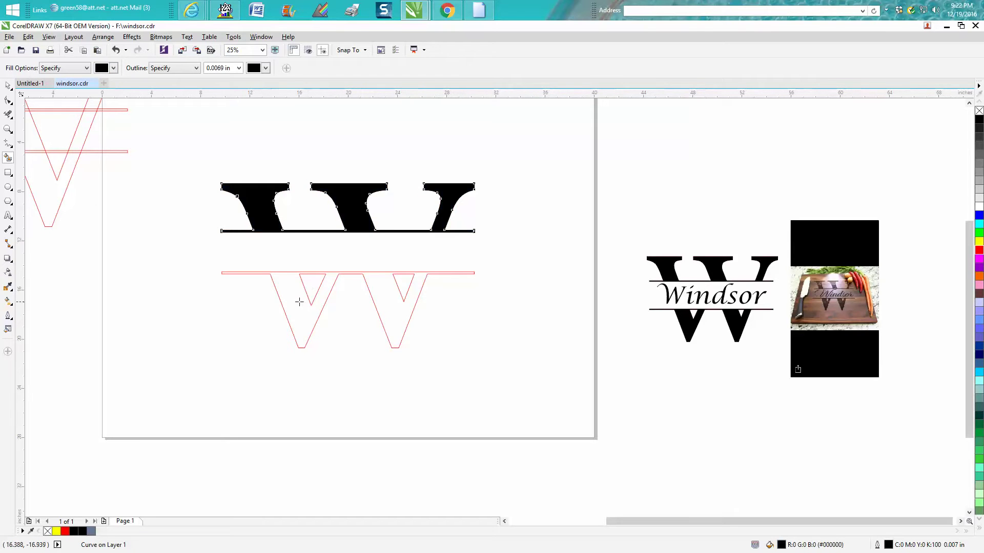
{"action": "left_click", "coordinate": [300, 302]}
{"action": "left_click", "coordinate": [8, 215]}
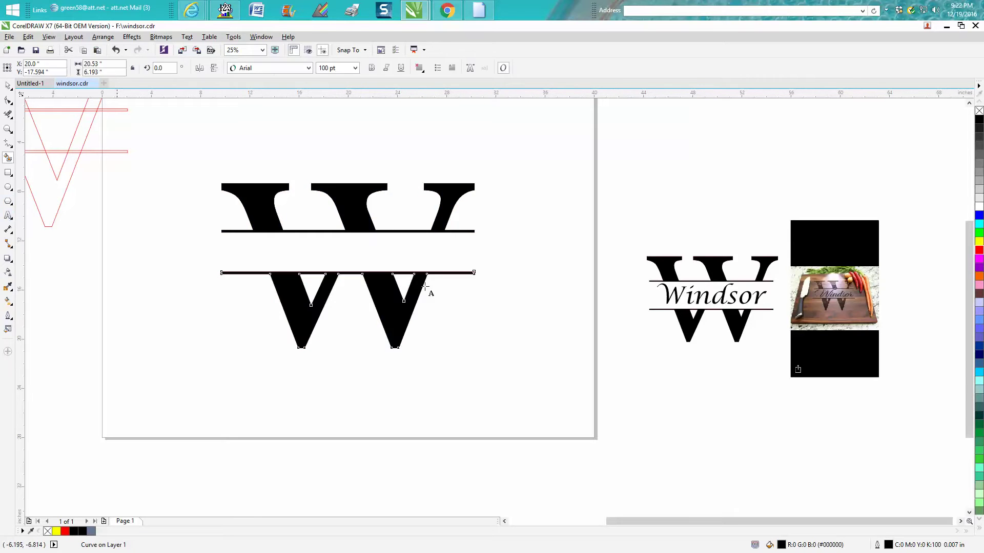
{"action": "left_click", "coordinate": [8, 86]}
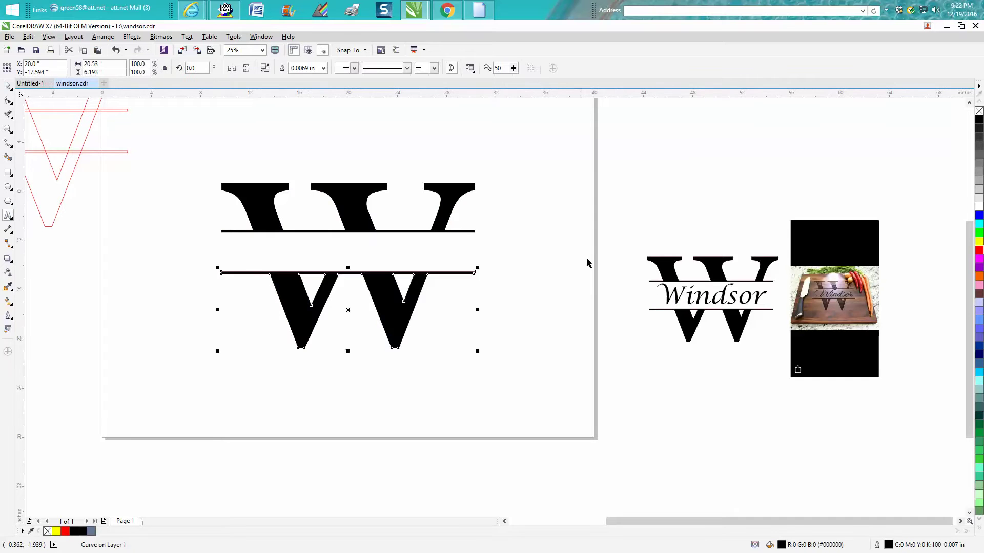
{"action": "left_click", "coordinate": [691, 301]}
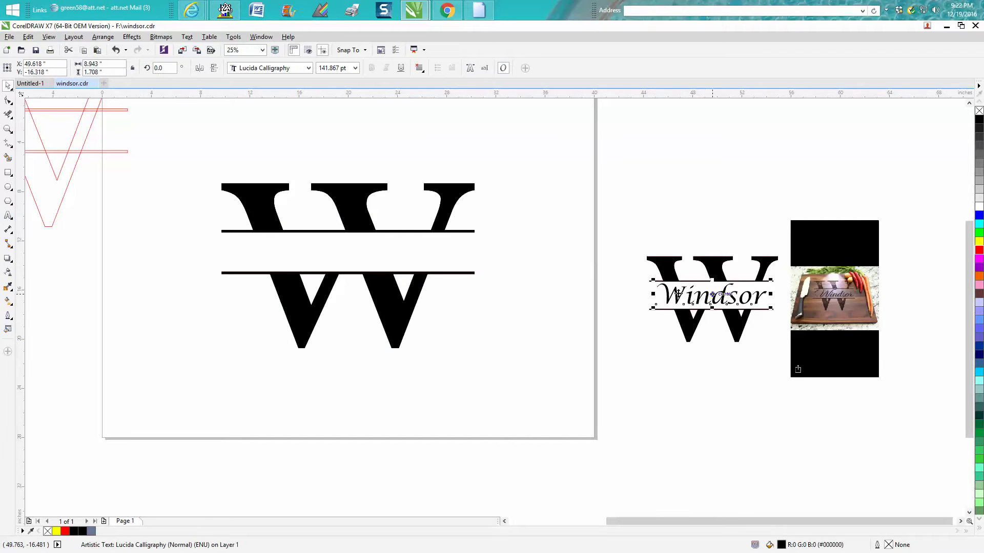
- Send the Windsor text behind the other objects and park it right of the W
{"action": "left_click_drag", "start_coordinate": [697, 303], "coordinate": [291, 253]}
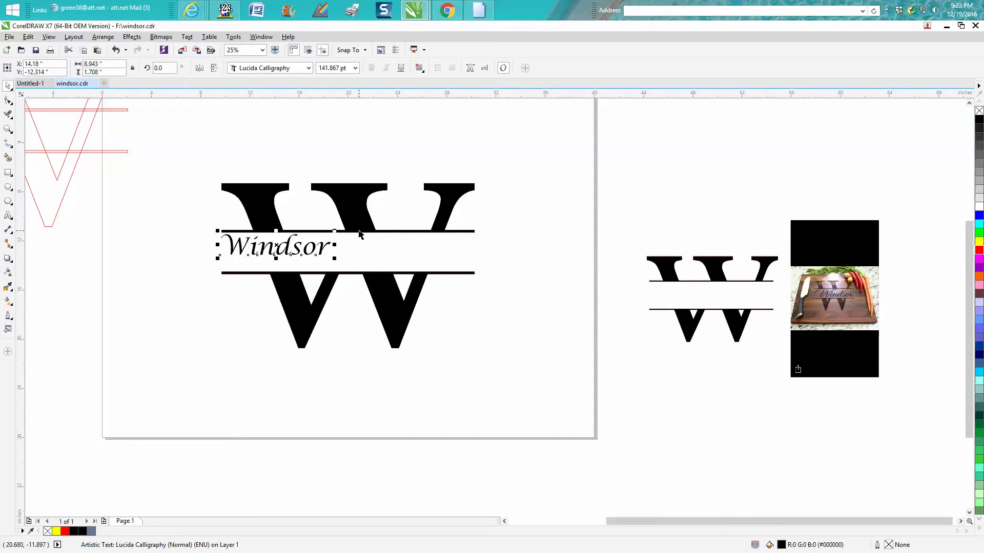
{"action": "left_click", "coordinate": [351, 210]}
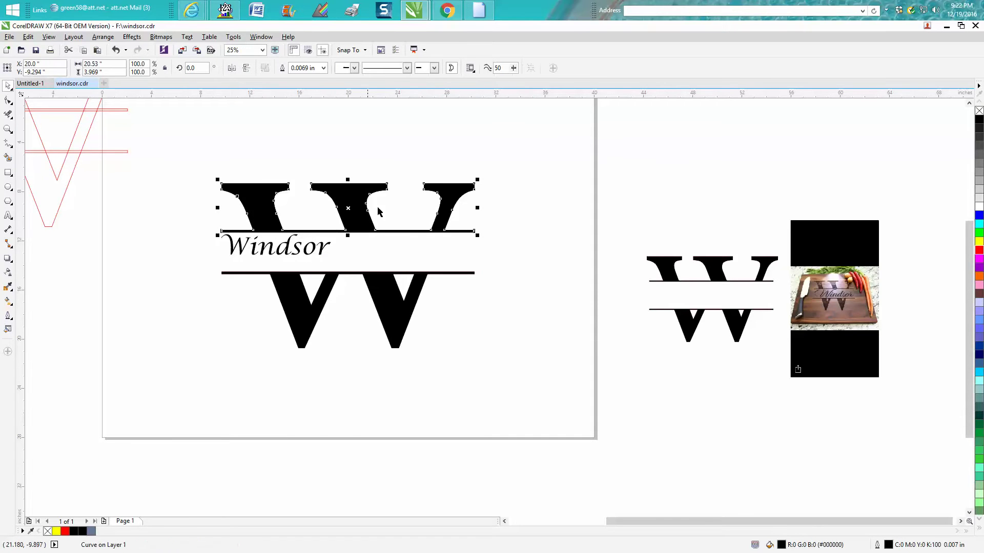
{"action": "left_click", "coordinate": [279, 247]}
{"action": "key", "text": "shift+Page_Down"}
{"action": "left_click_drag", "start_coordinate": [518, 301], "coordinate": [576, 299]}
- Group the six W pieces, scale to about 60%, and place Windsor between the bars
{"action": "left_click_drag", "start_coordinate": [196, 165], "coordinate": [520, 363]}
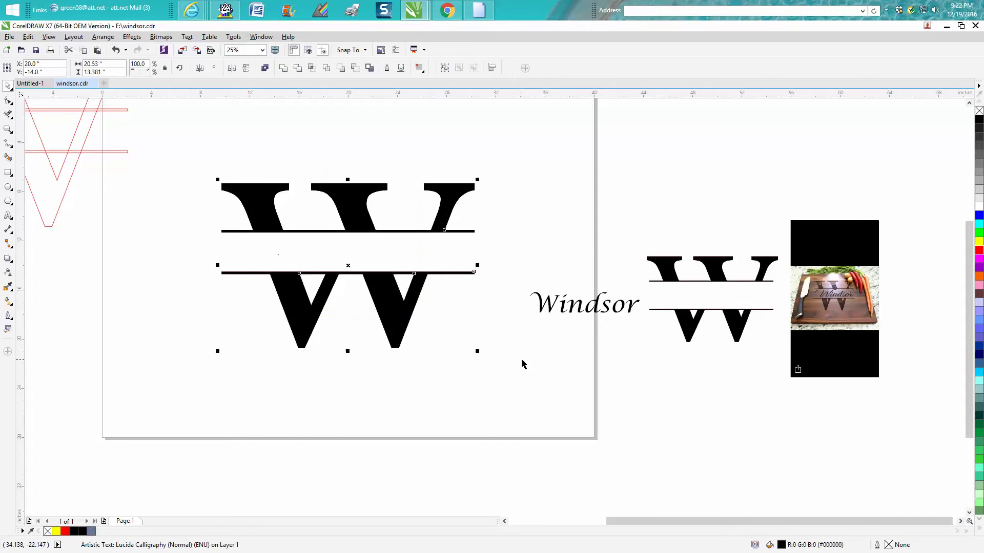
{"action": "key", "text": "ctrl+g"}
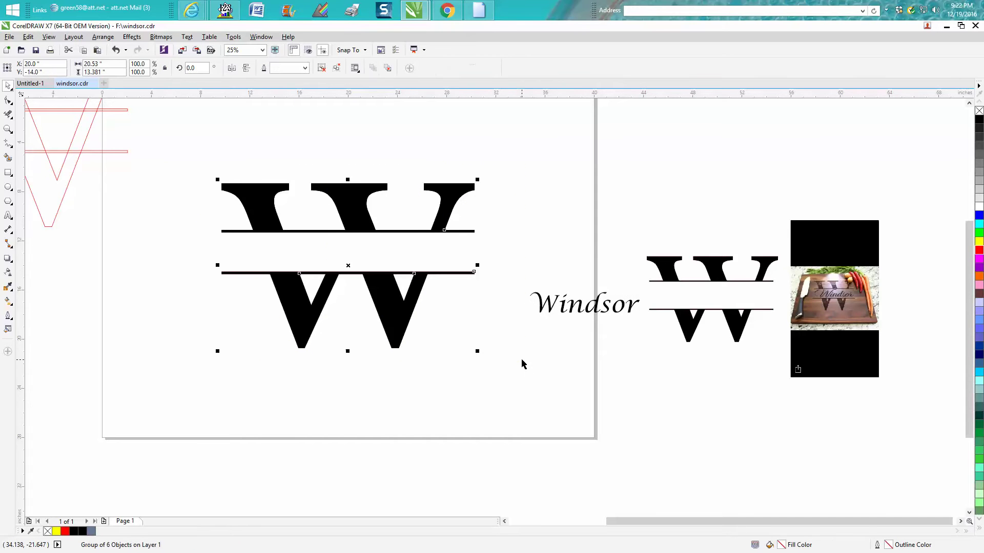
{"action": "left_click_drag", "start_coordinate": [477, 180], "coordinate": [386, 245]}
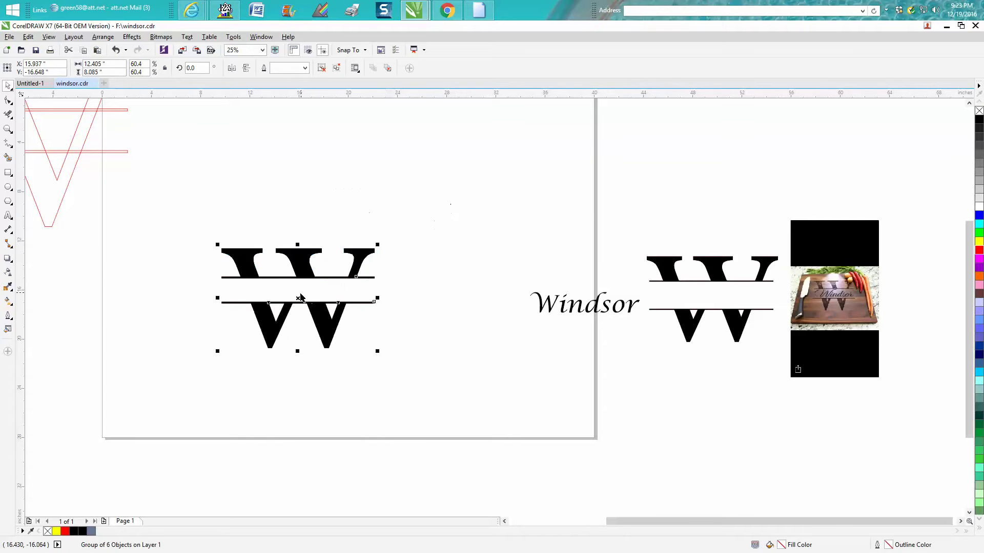
{"action": "left_click_drag", "start_coordinate": [300, 298], "coordinate": [412, 254]}
{"action": "left_click", "coordinate": [565, 315]}
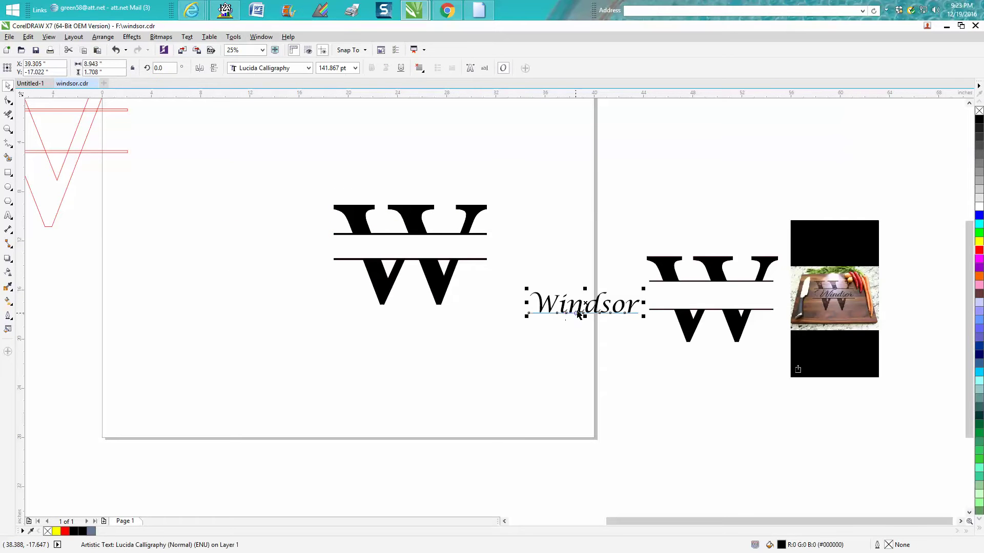
{"action": "left_click_drag", "start_coordinate": [566, 303], "coordinate": [411, 246]}
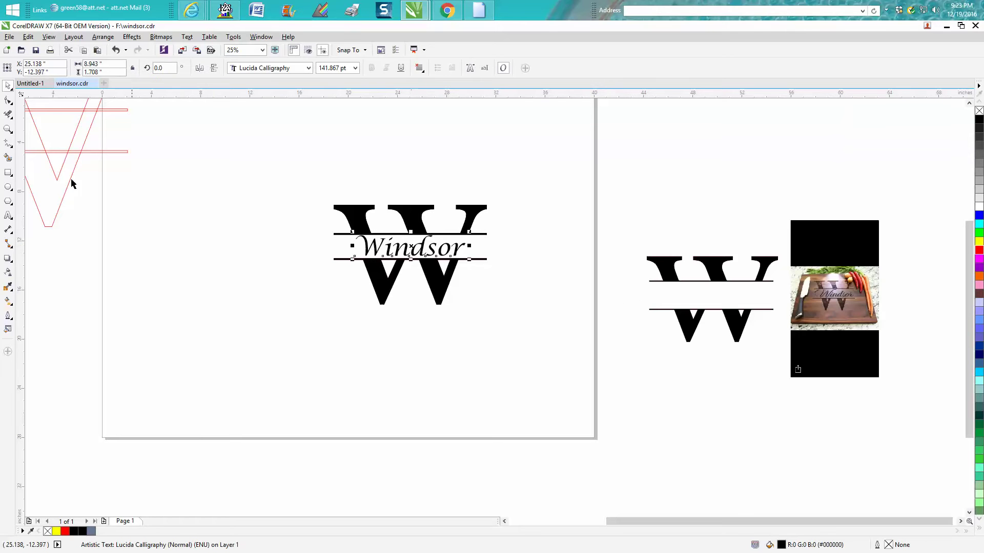
{"action": "left_click", "coordinate": [8, 129]}
- Group the W with the Windsor text and resize it to about 10.75 inches wide
{"action": "left_click_drag", "start_coordinate": [258, 167], "coordinate": [584, 338]}
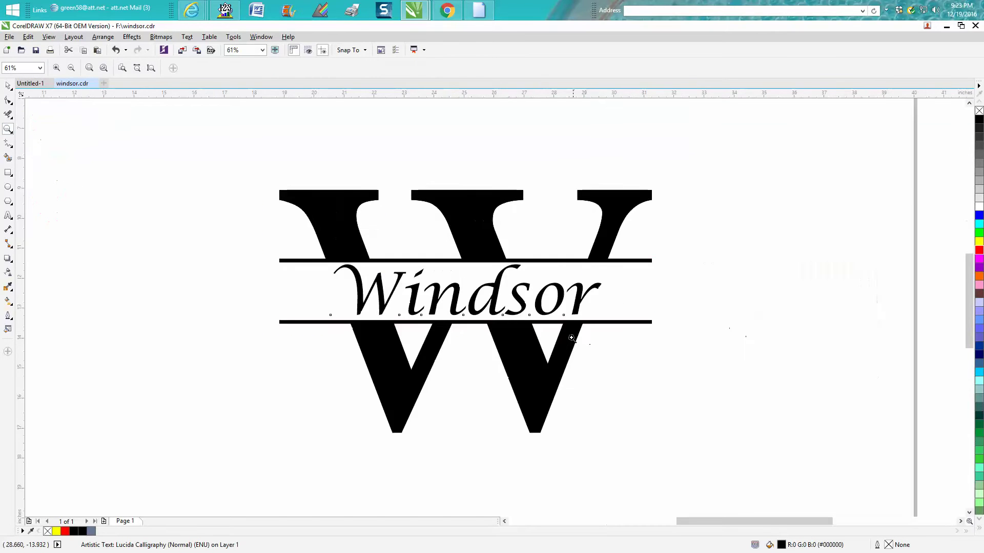
{"action": "left_click", "coordinate": [8, 86]}
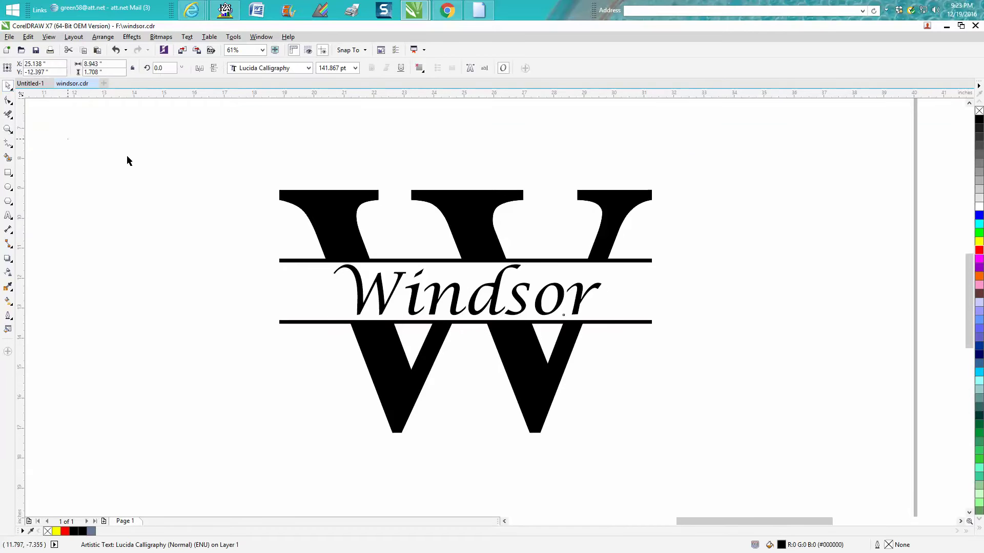
{"action": "left_click_drag", "start_coordinate": [240, 182], "coordinate": [730, 463]}
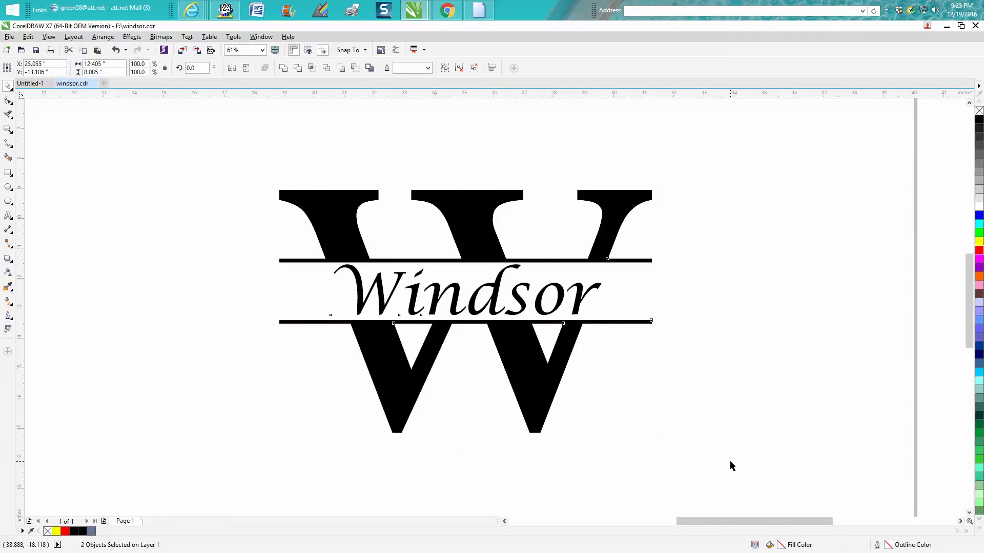
{"action": "key", "text": "ctrl+g"}
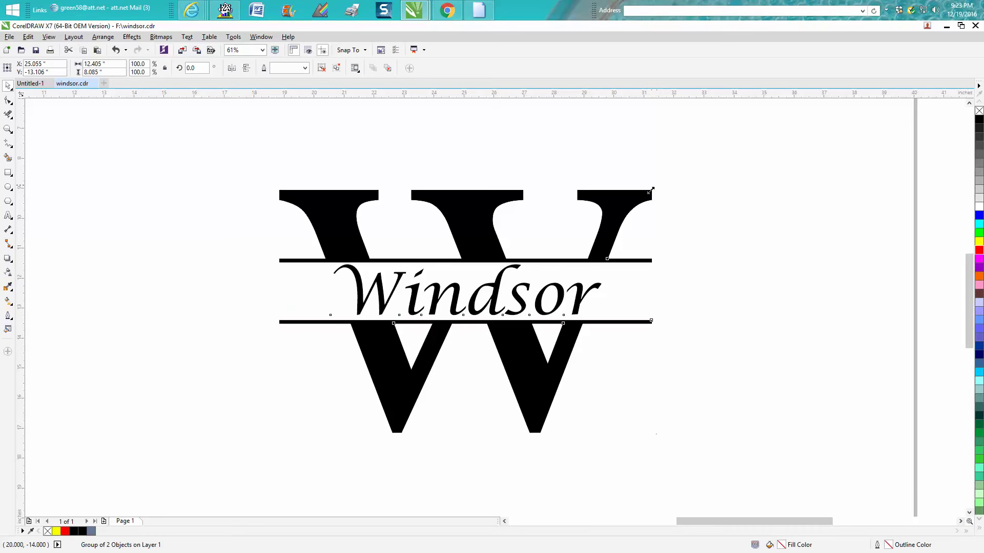
{"action": "left_click_drag", "start_coordinate": [650, 191], "coordinate": [485, 334]}
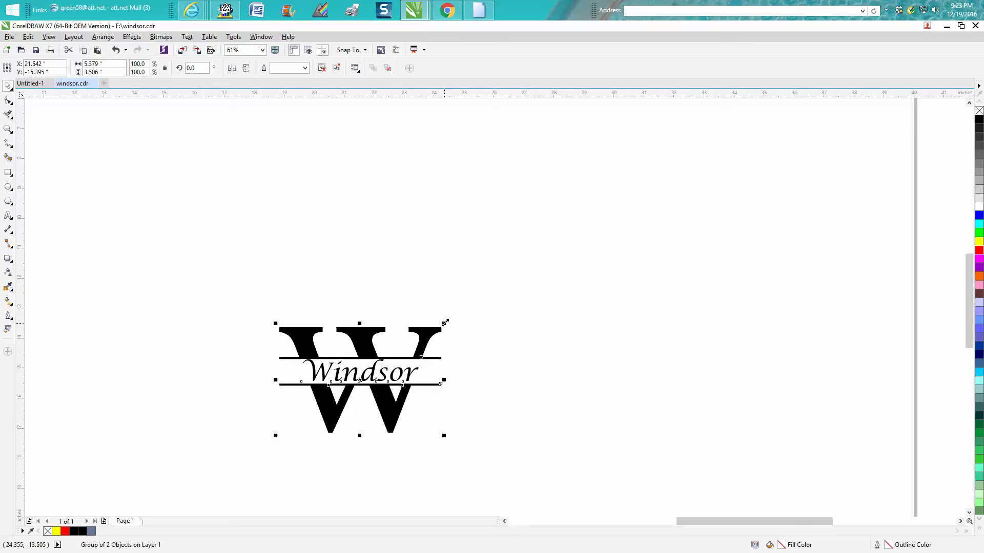
{"action": "left_click_drag", "start_coordinate": [444, 323], "coordinate": [606, 218]}
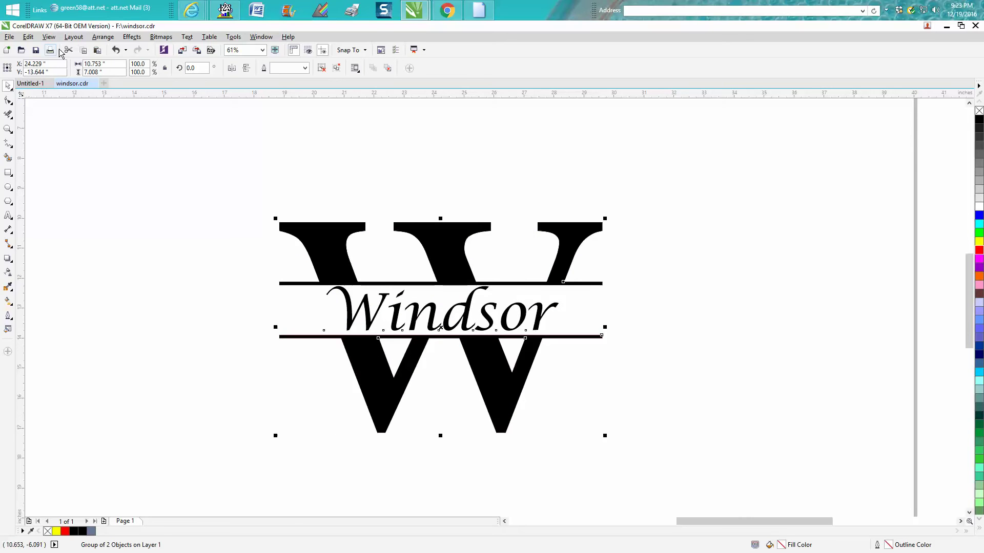
- Ungroup all pieces of the monogram via Arrange > Group > Ungroup All
{"action": "left_click", "coordinate": [103, 37]}
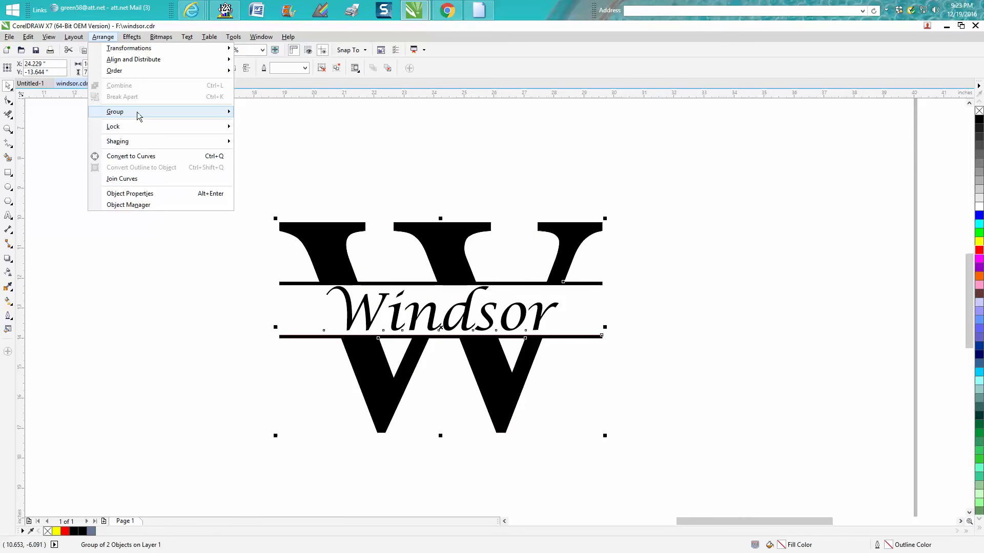
{"action": "mouse_move", "coordinate": [139, 113]}
{"action": "left_click", "coordinate": [313, 134]}
{"action": "left_click", "coordinate": [254, 139]}
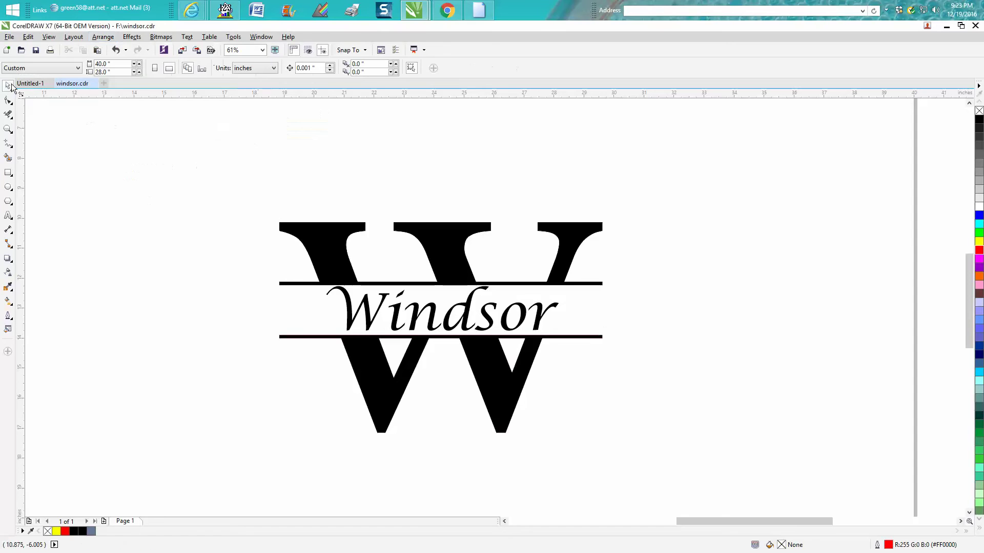
- Set Windsor in Stainy Personal Use Only and enlarge it to about 154 pt
{"action": "left_click", "coordinate": [348, 307]}
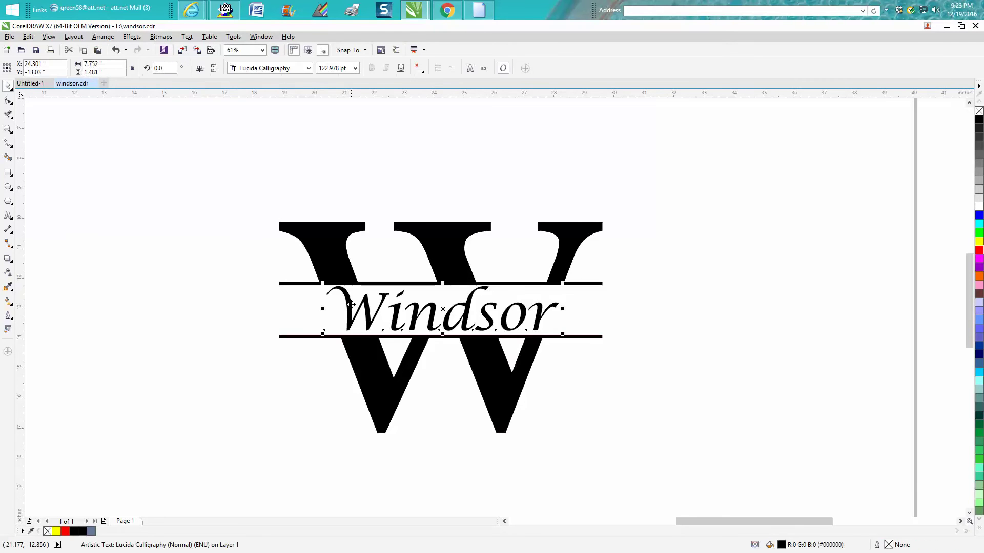
{"action": "left_click", "coordinate": [309, 68]}
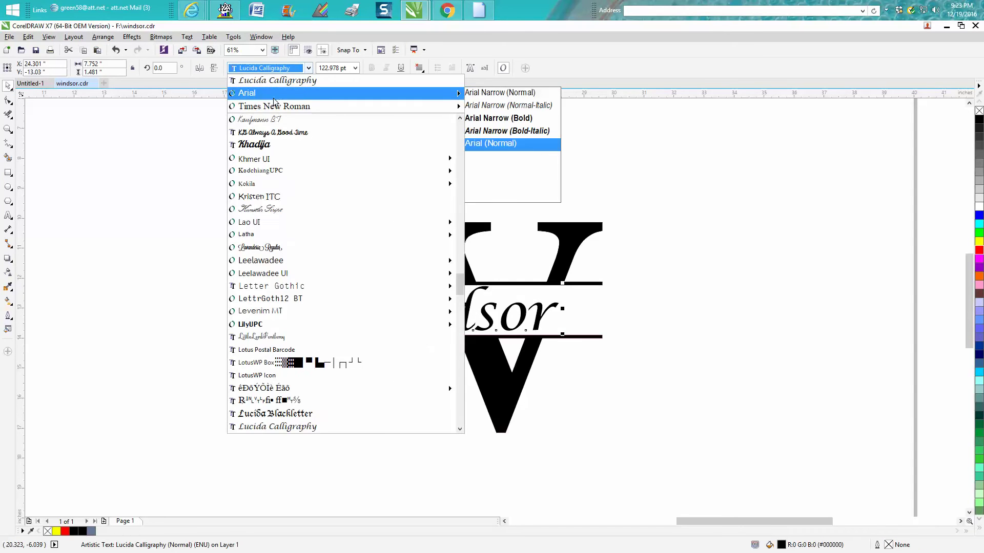
{"action": "left_click", "coordinate": [279, 112]}
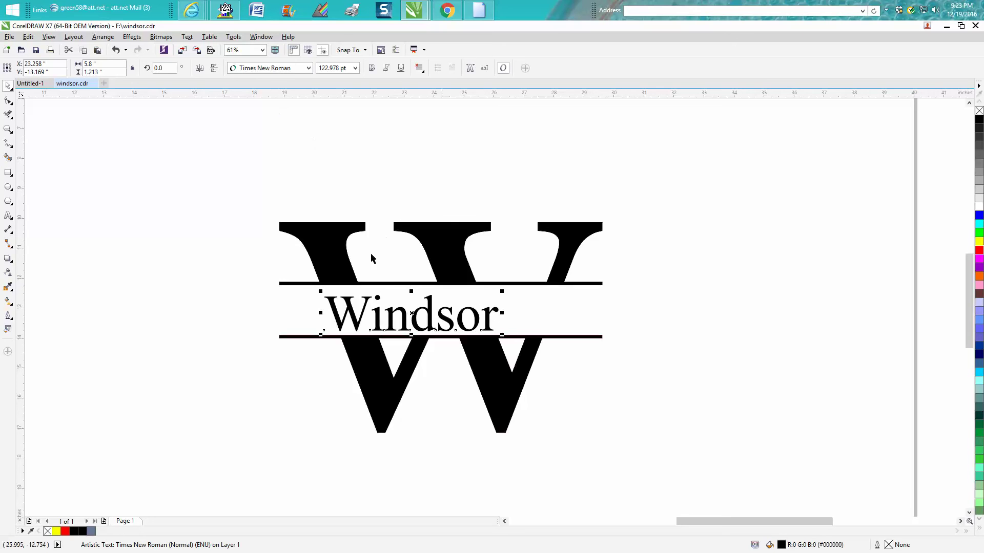
{"action": "left_click", "coordinate": [308, 68]}
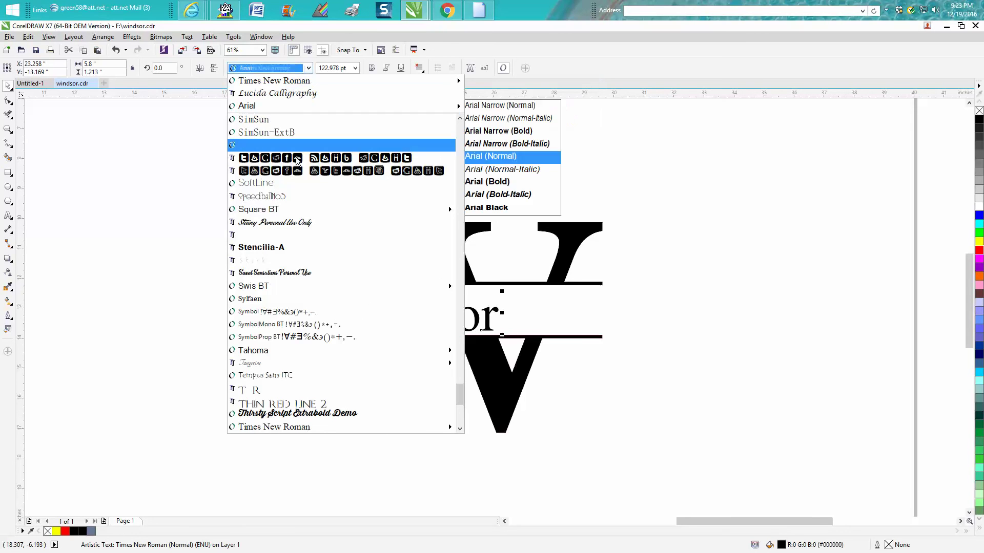
{"action": "left_click", "coordinate": [294, 229]}
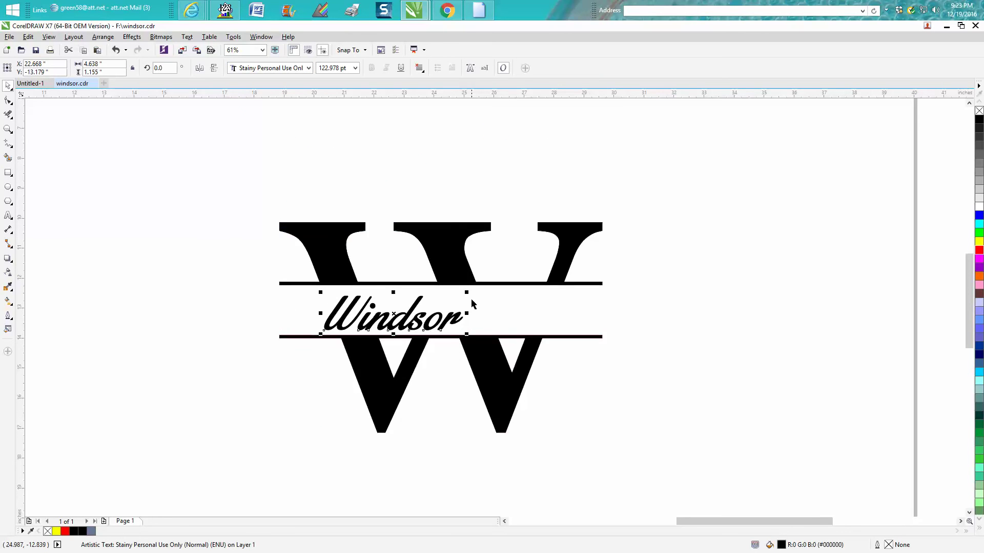
{"action": "left_click_drag", "start_coordinate": [467, 292], "coordinate": [502, 309]}
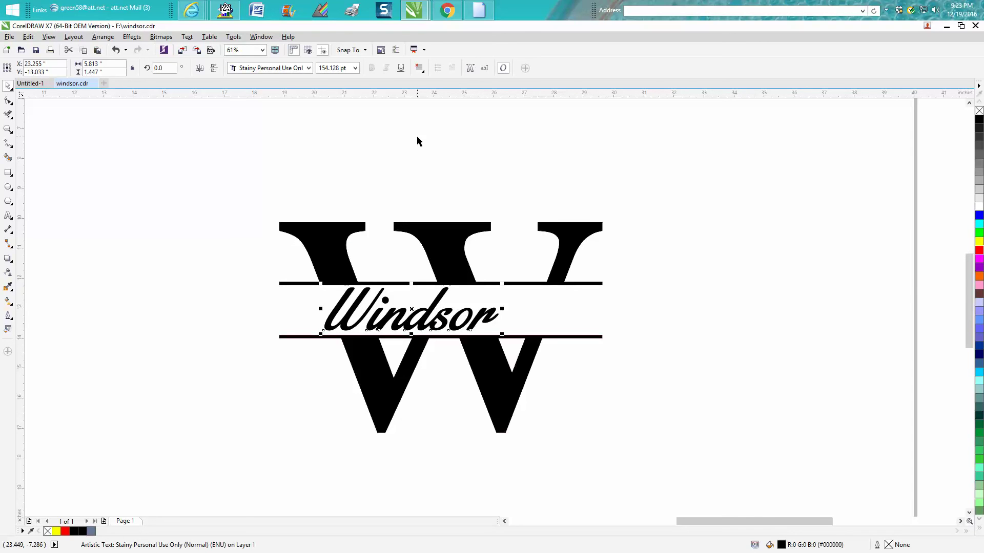
{"action": "scroll", "coordinate": [418, 140], "scroll_direction": "down", "scroll_amount": 2}
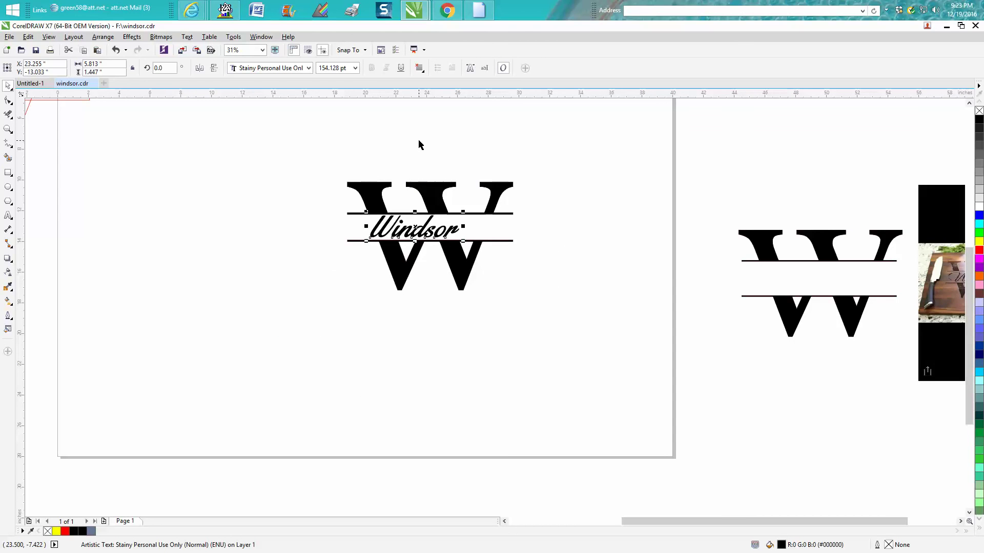